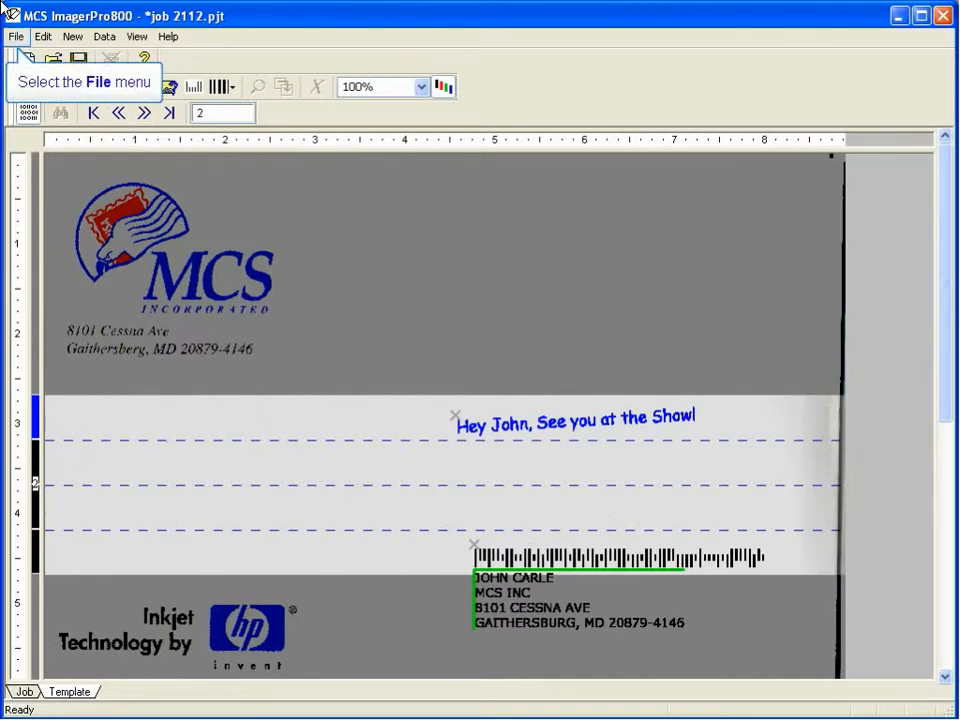
Start a new job, discarding the unsaved changes to the current one.
{"action": "left_click", "coordinate": [24, 37]}
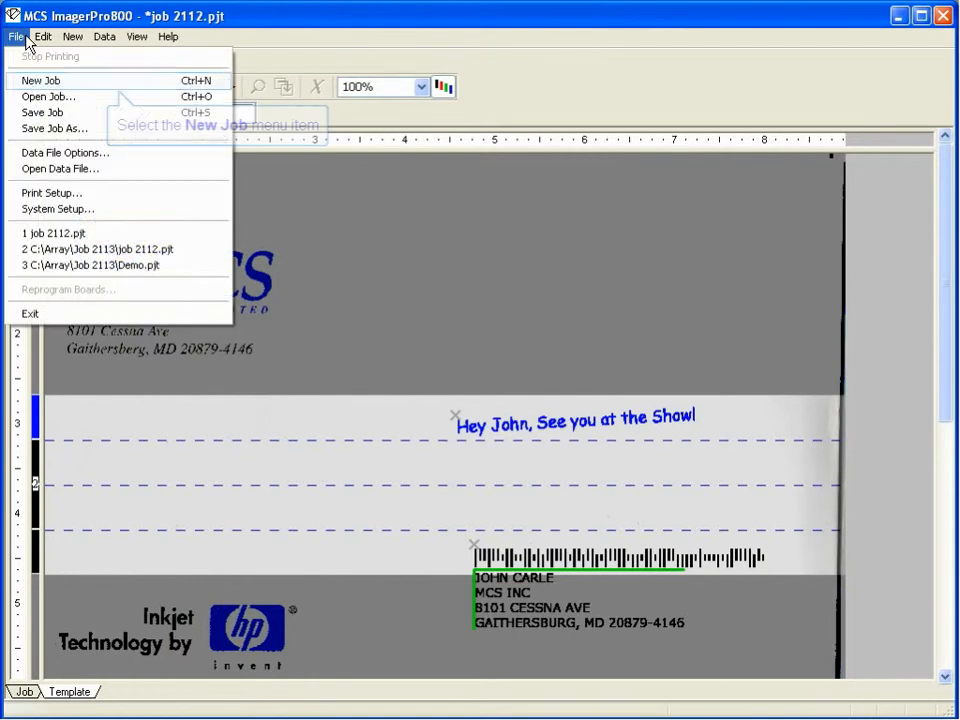
{"action": "left_click", "coordinate": [40, 82]}
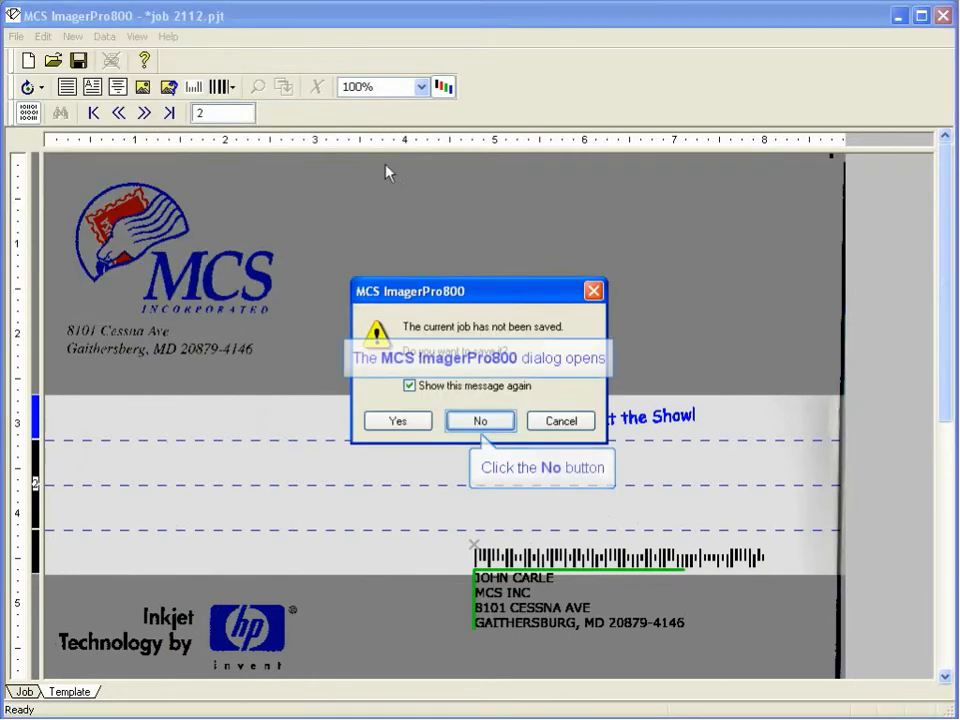
{"action": "left_click", "coordinate": [481, 421]}
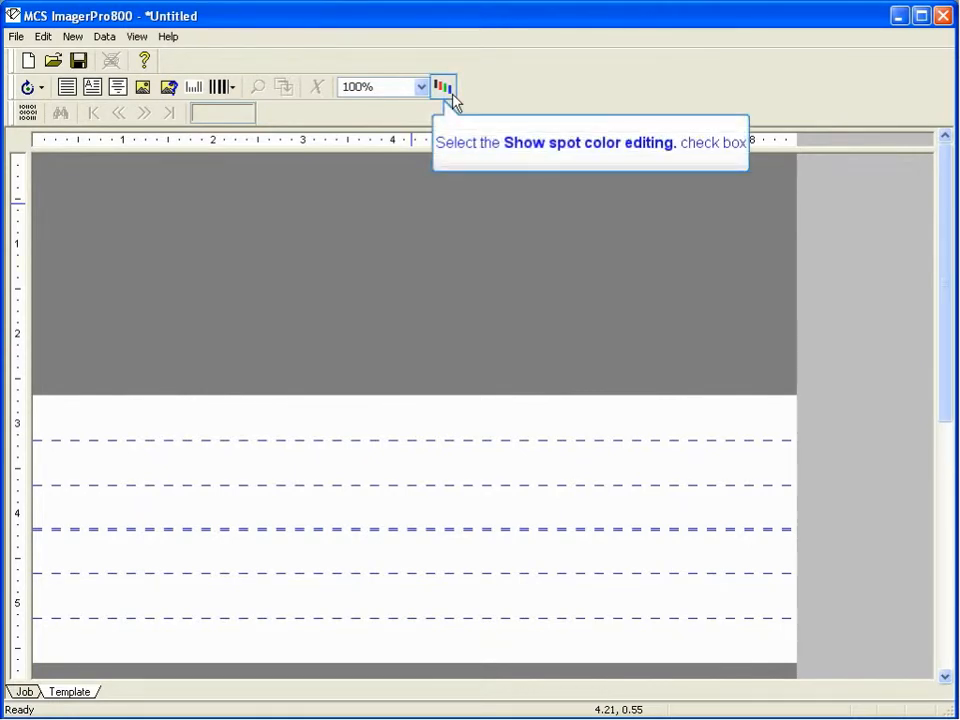
Enable spot color editing and move the print area up so it starts about 1 inch below the piece's top edge.
{"action": "left_click", "coordinate": [448, 95]}
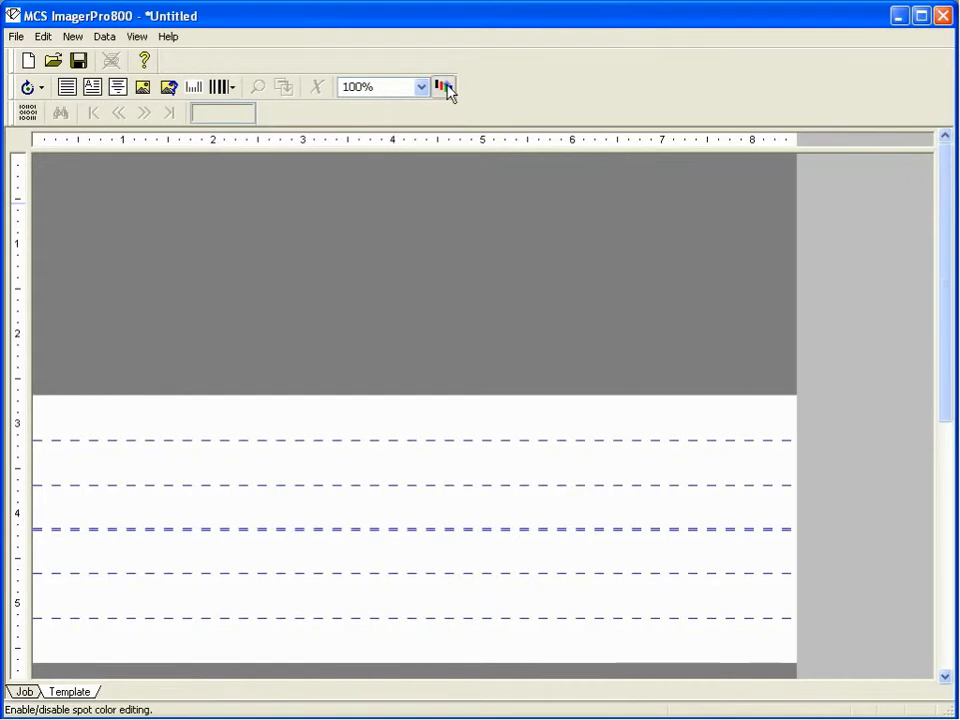
{"action": "left_click_drag", "start_coordinate": [39, 439], "coordinate": [55, 268]}
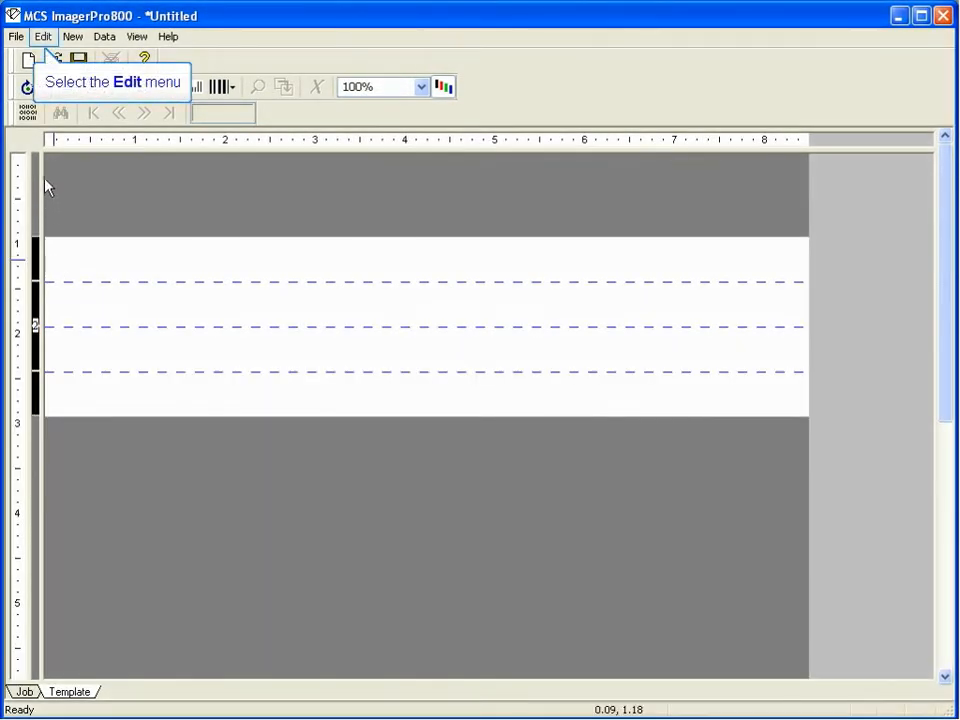
Set Job 2112.jpg as the template's background image and enlarge the piece size to fit it.
{"action": "left_click", "coordinate": [43, 37]}
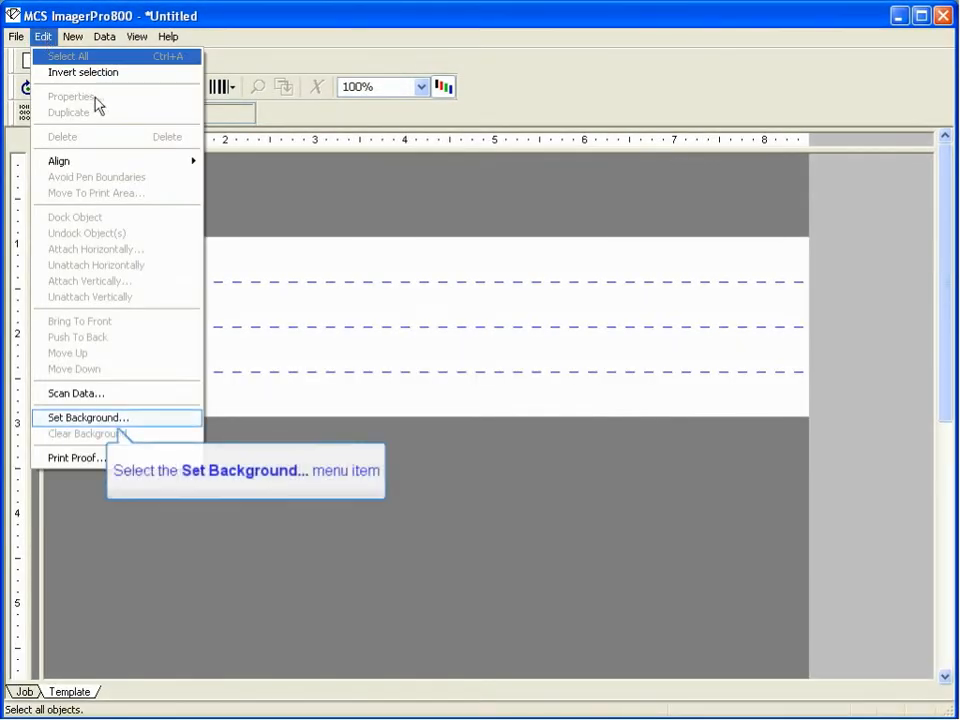
{"action": "left_click", "coordinate": [127, 420]}
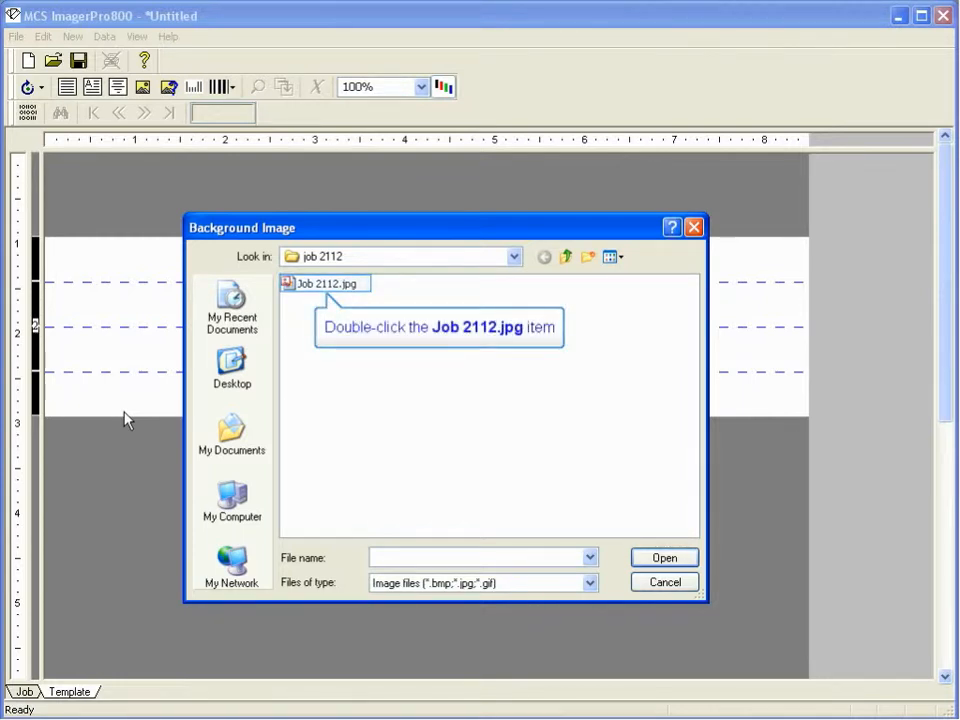
{"action": "double_click", "coordinate": [330, 290]}
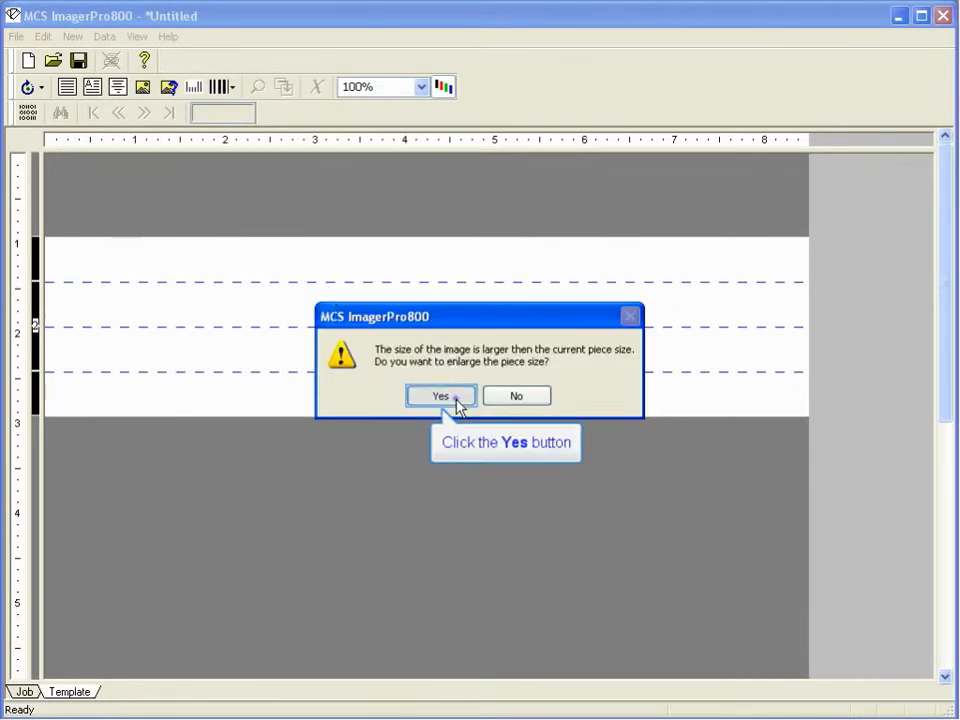
{"action": "left_click", "coordinate": [441, 396]}
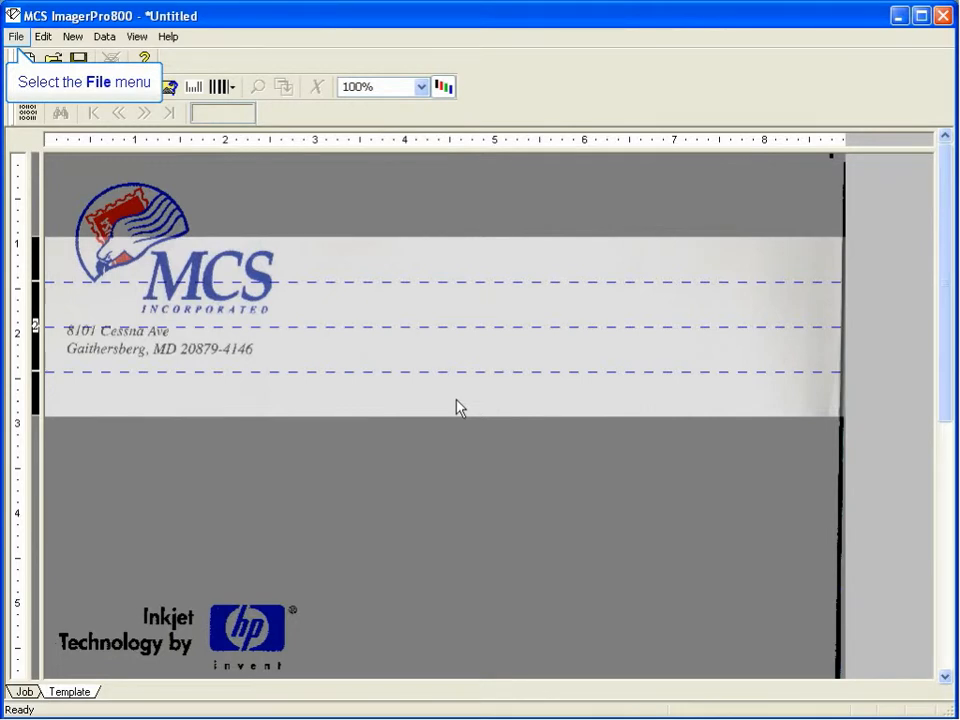
Configure the data file options with the CSV file type and the sort description set to None.
{"action": "left_click", "coordinate": [17, 38]}
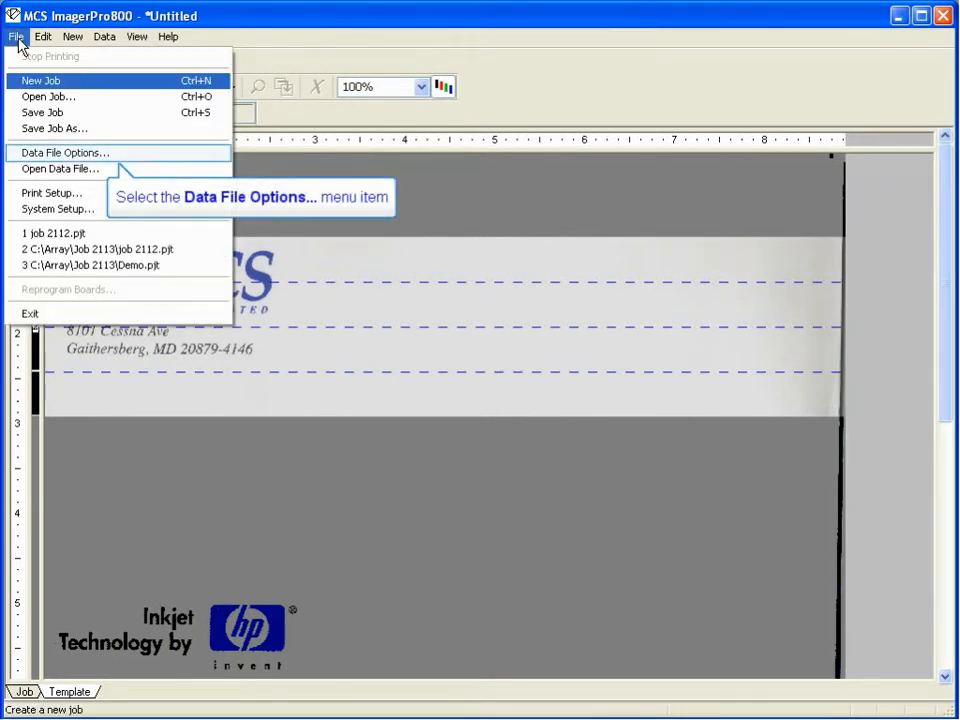
{"action": "left_click", "coordinate": [40, 153]}
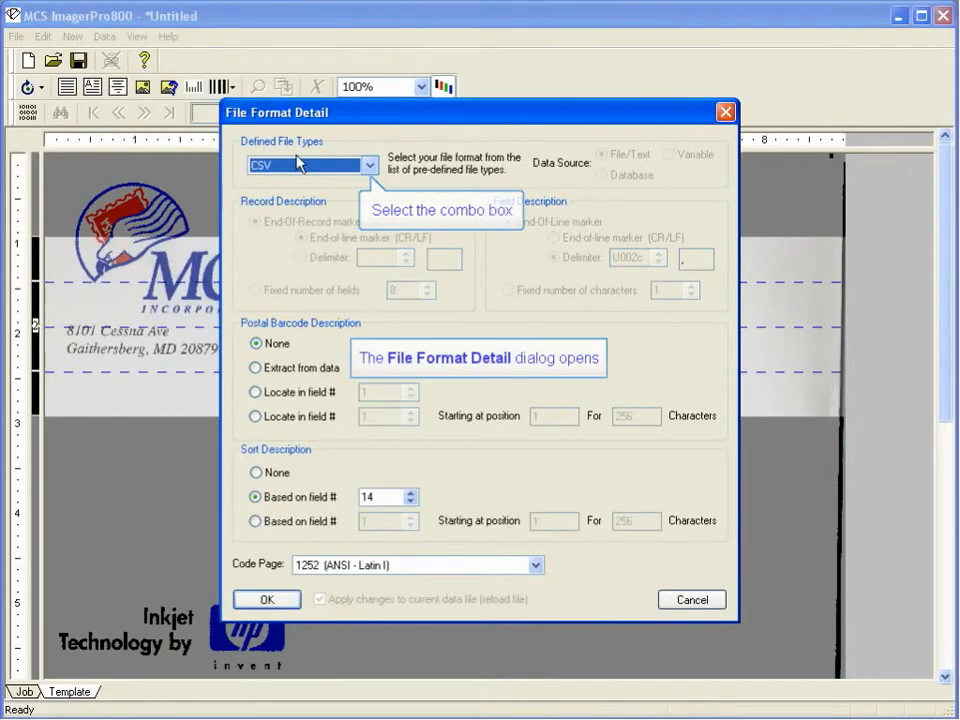
{"action": "left_click", "coordinate": [375, 168]}
{"action": "left_click", "coordinate": [375, 168]}
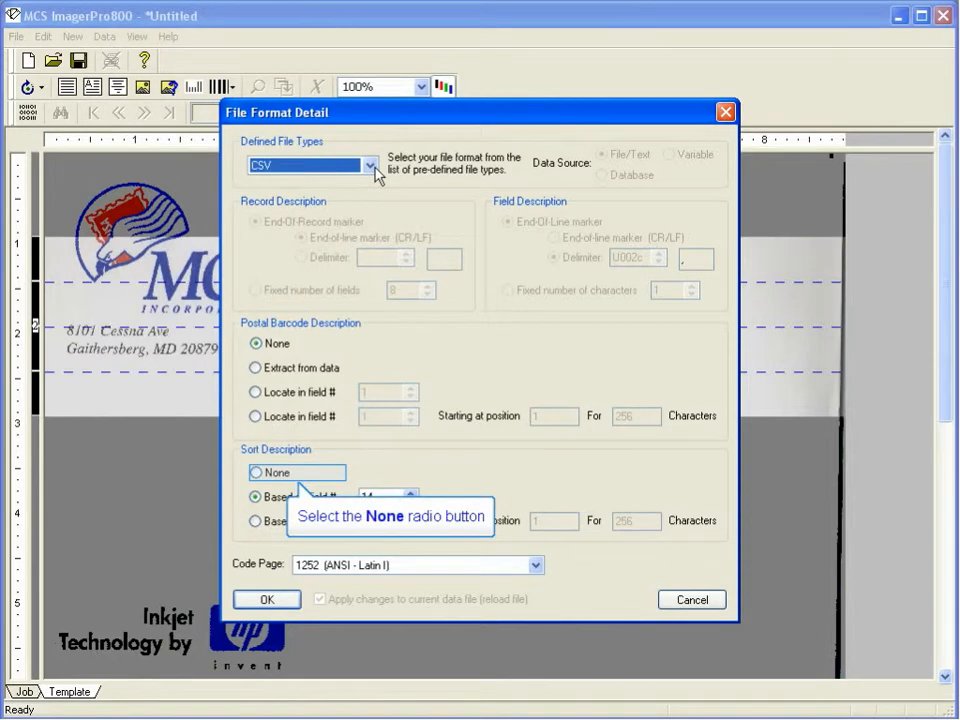
{"action": "left_click", "coordinate": [259, 472]}
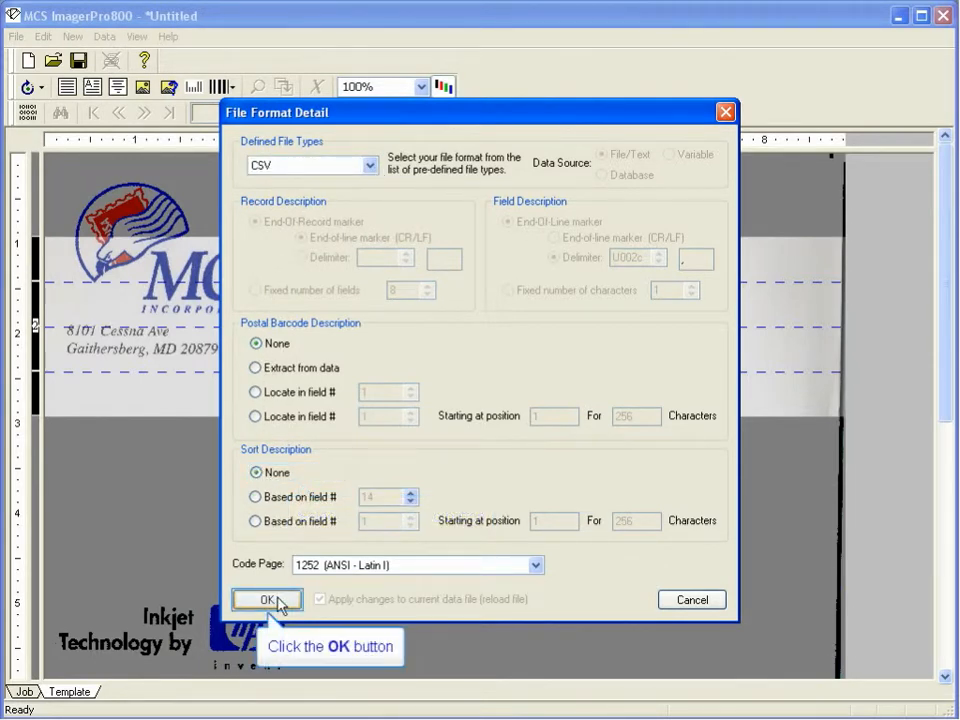
{"action": "left_click", "coordinate": [267, 600]}
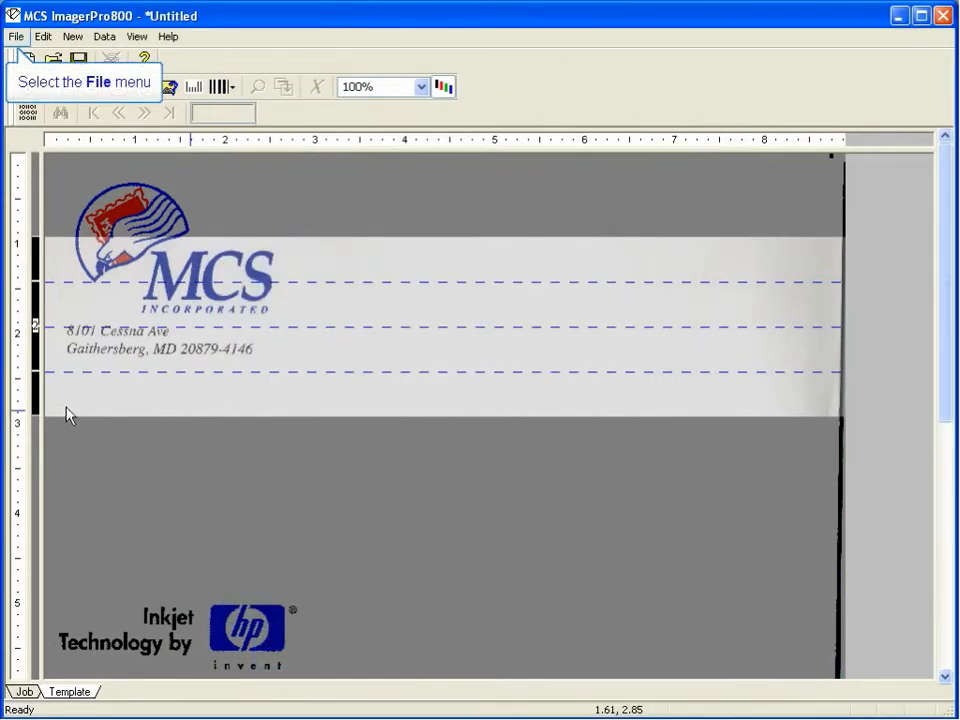
Open Job 2112.csv from the job 2112 folder as the data file.
{"action": "left_click", "coordinate": [18, 37]}
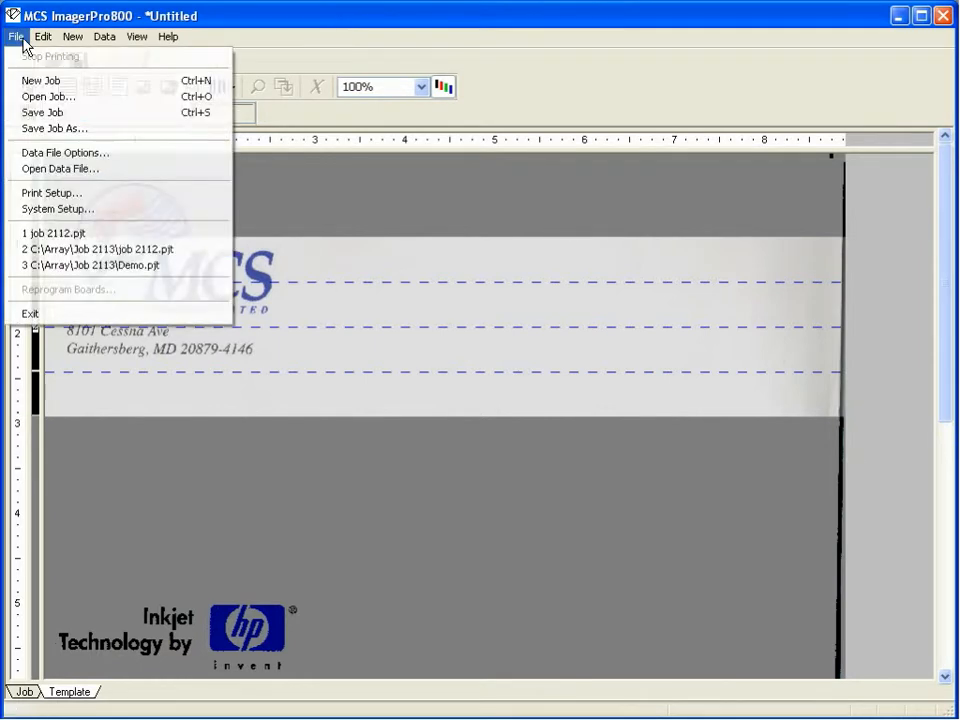
{"action": "left_click", "coordinate": [53, 170]}
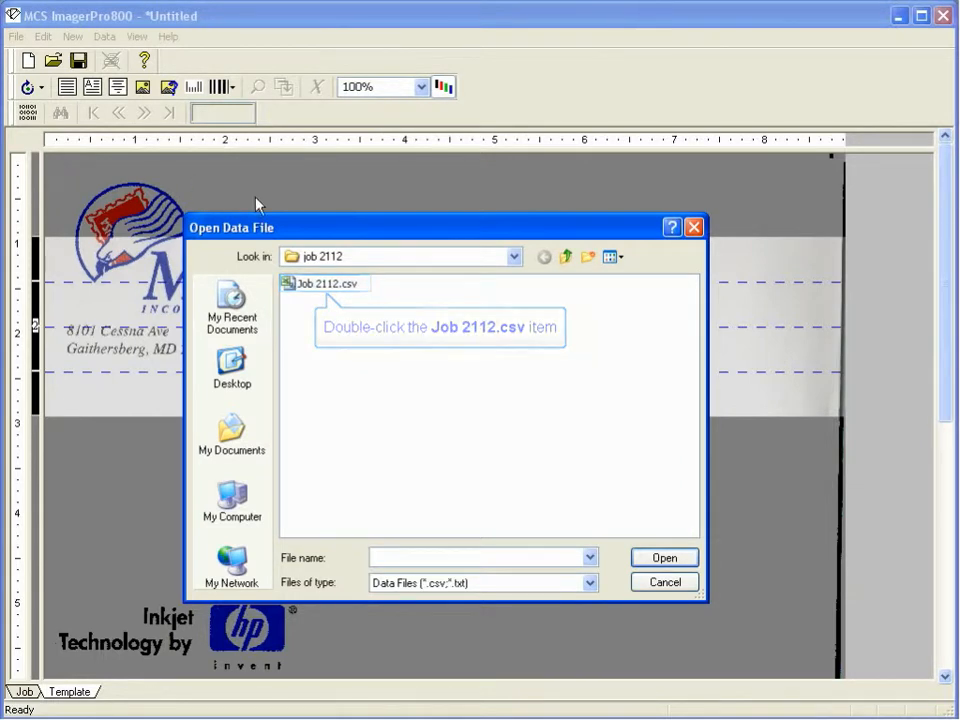
{"action": "double_click", "coordinate": [330, 285]}
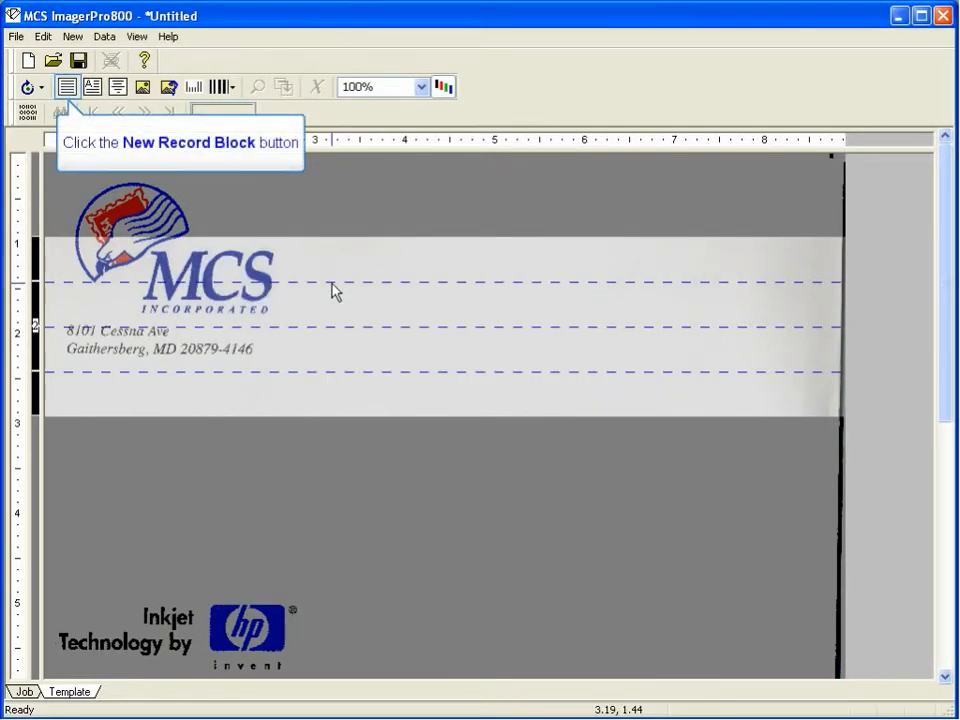
Add a new record block with all 14 fields and place it at about x 5.2, y 0.9 inches in the print area.
{"action": "left_click", "coordinate": [75, 91]}
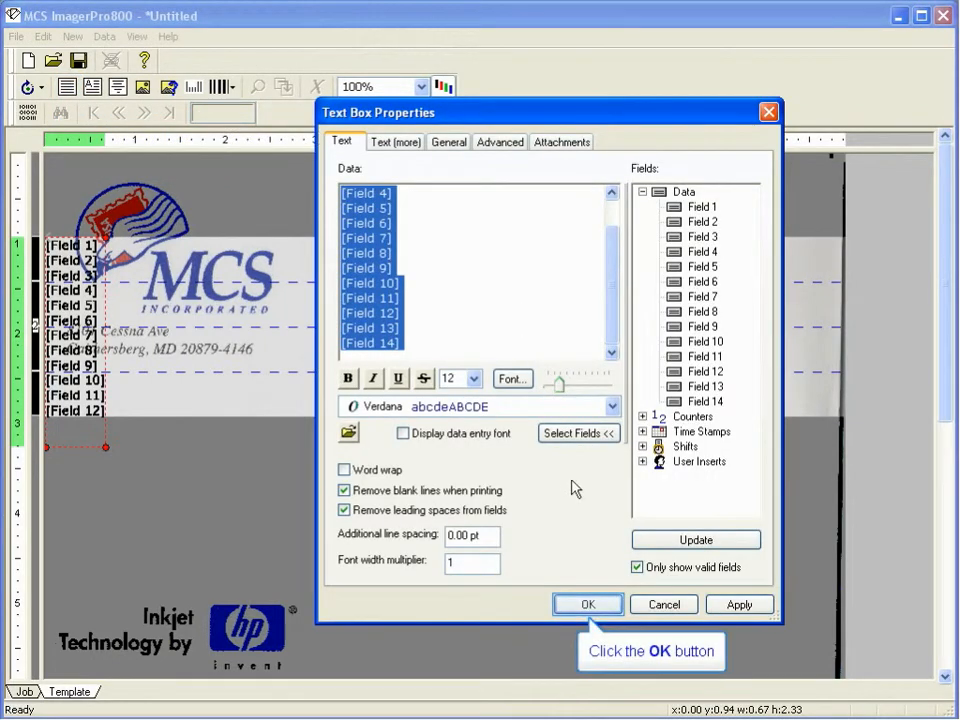
{"action": "left_click", "coordinate": [588, 604]}
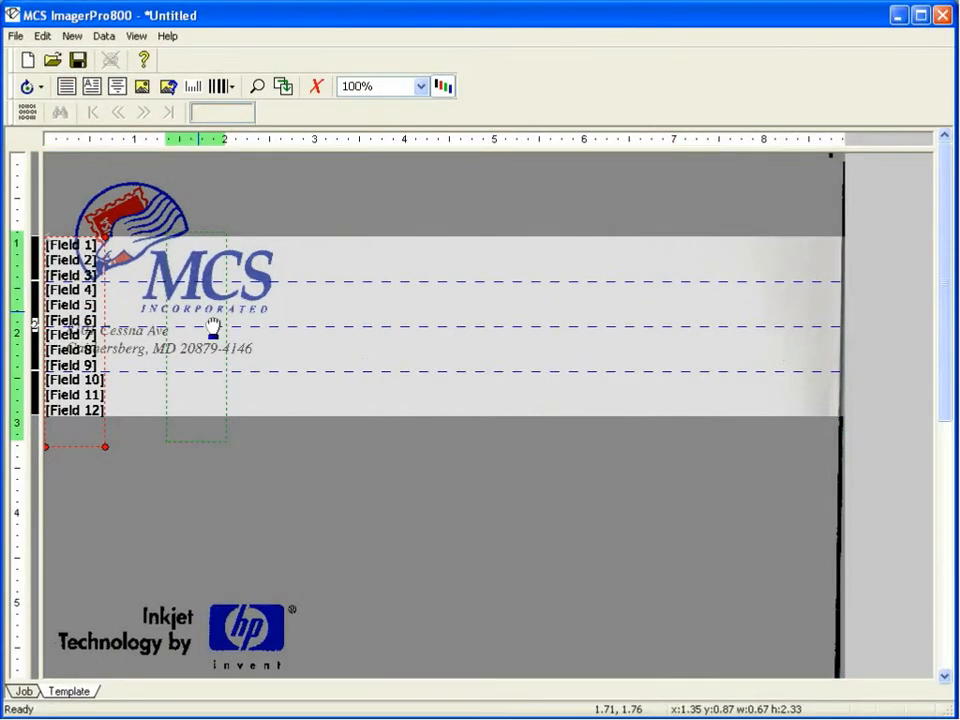
{"action": "left_click_drag", "start_coordinate": [213, 330], "coordinate": [546, 316]}
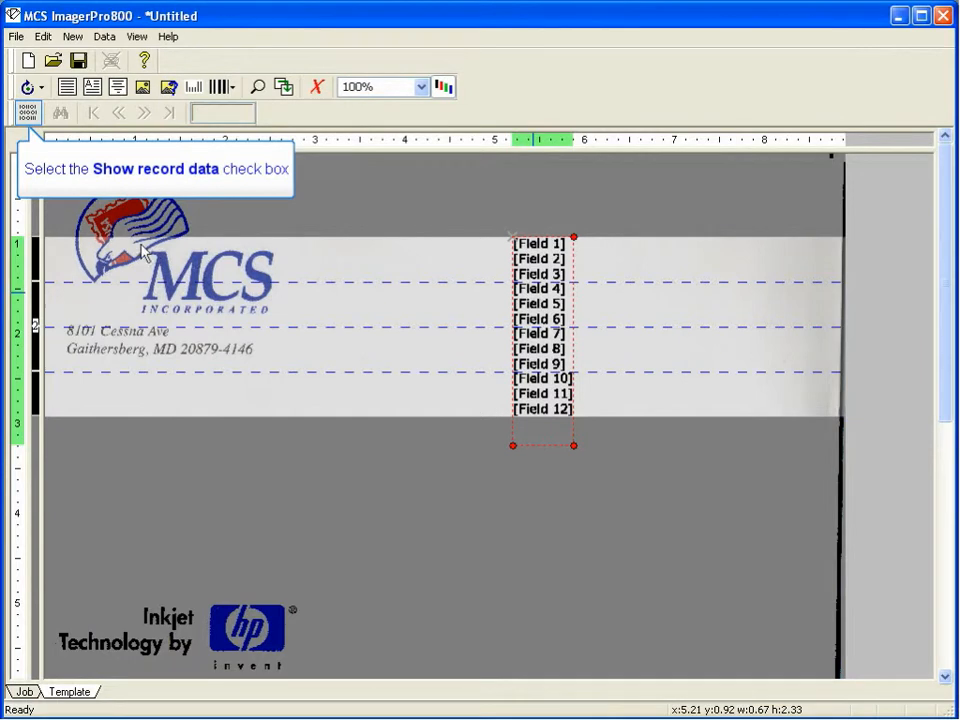
Show the record data in the template, advance to the next record and return to record 1.
{"action": "left_click", "coordinate": [28, 113]}
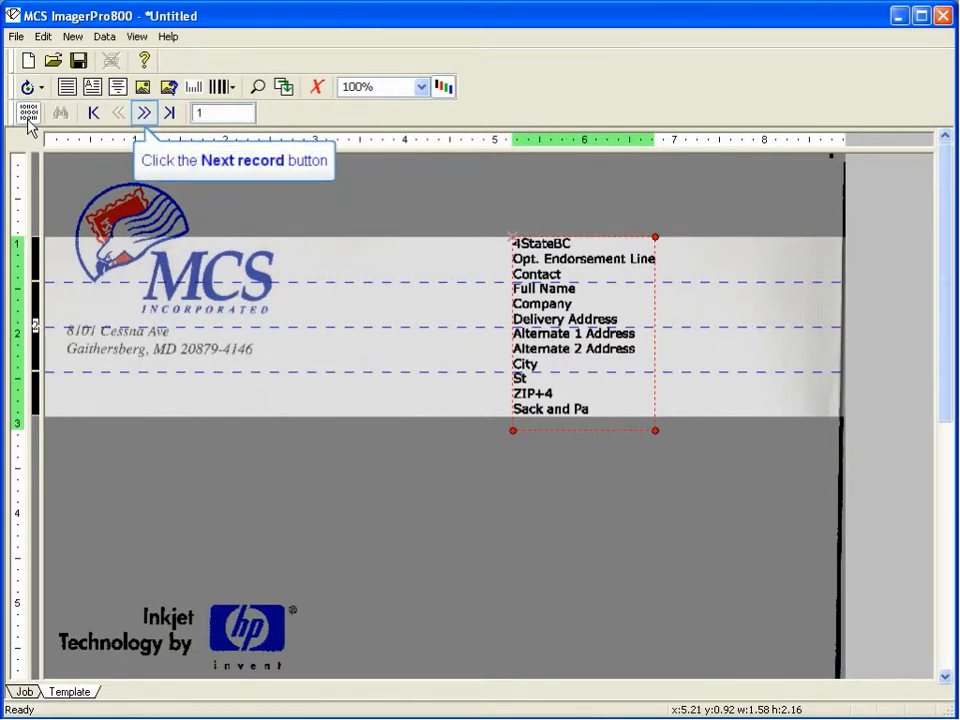
{"action": "left_click", "coordinate": [142, 117]}
{"action": "left_click", "coordinate": [114, 114]}
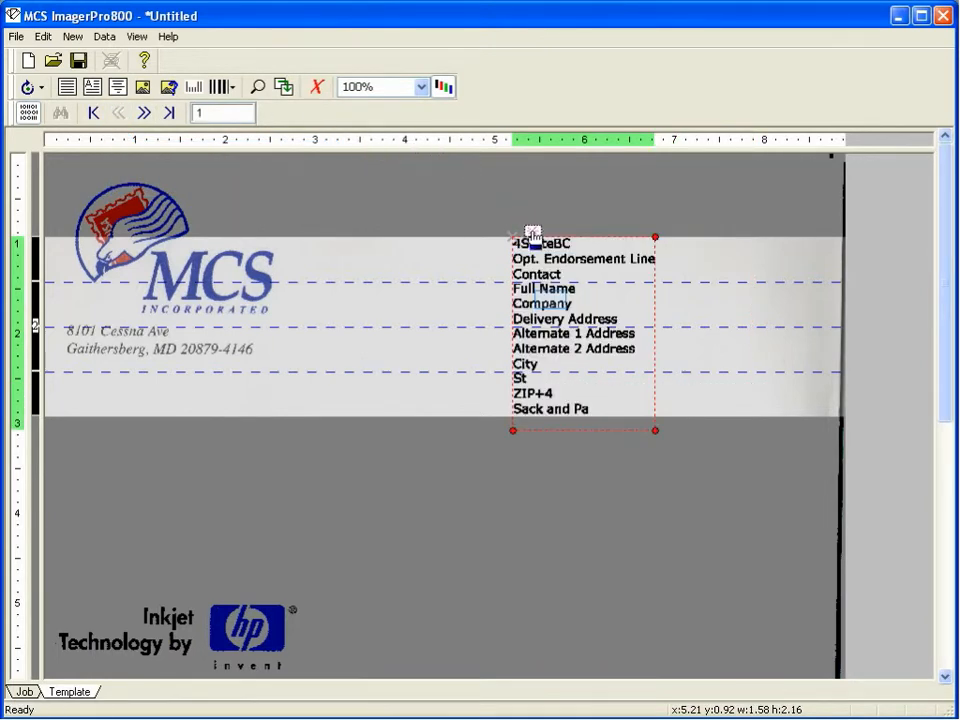
Remove Fields 1, 2 and 3 from the record block's data and apply the change.
{"action": "double_click", "coordinate": [544, 305]}
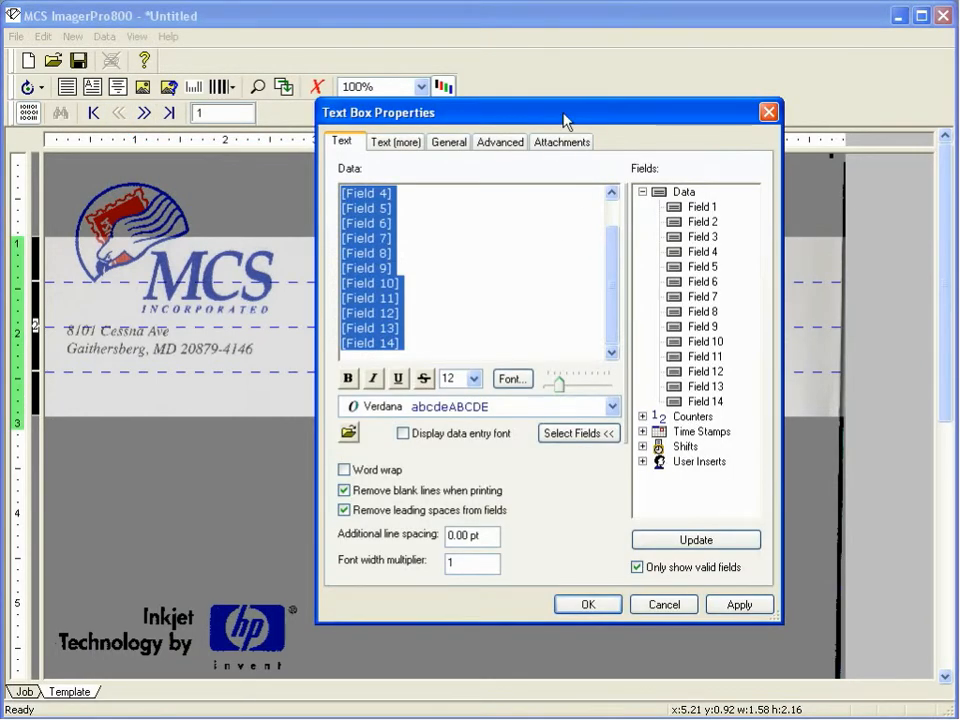
{"action": "left_click_drag", "start_coordinate": [565, 121], "coordinate": [276, 94]}
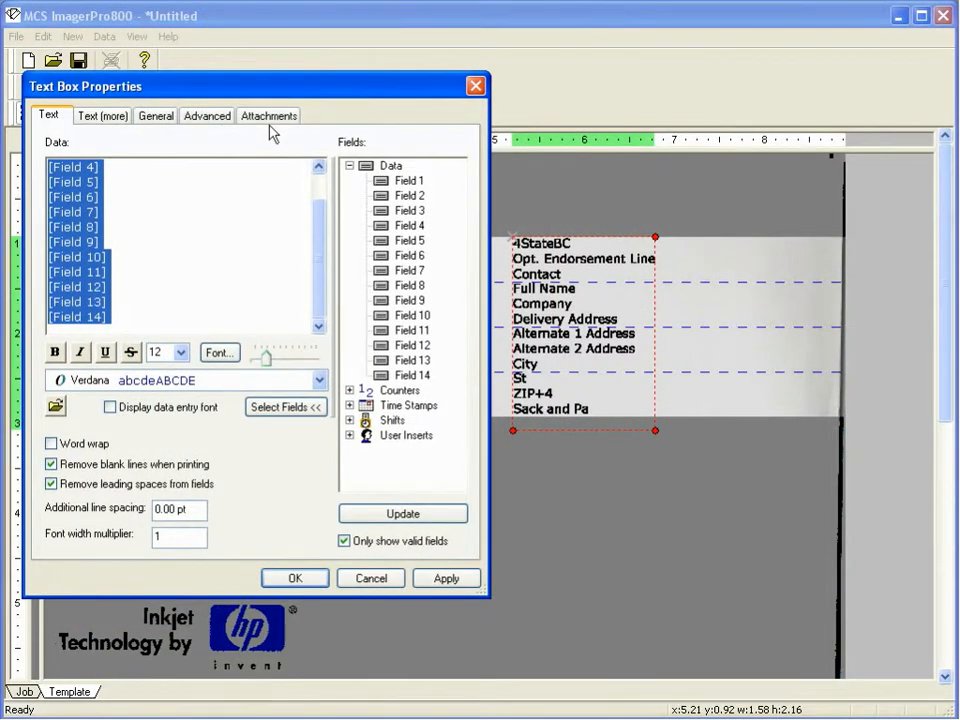
{"action": "scroll", "coordinate": [110, 167], "scroll_direction": "up", "scroll_amount": 1}
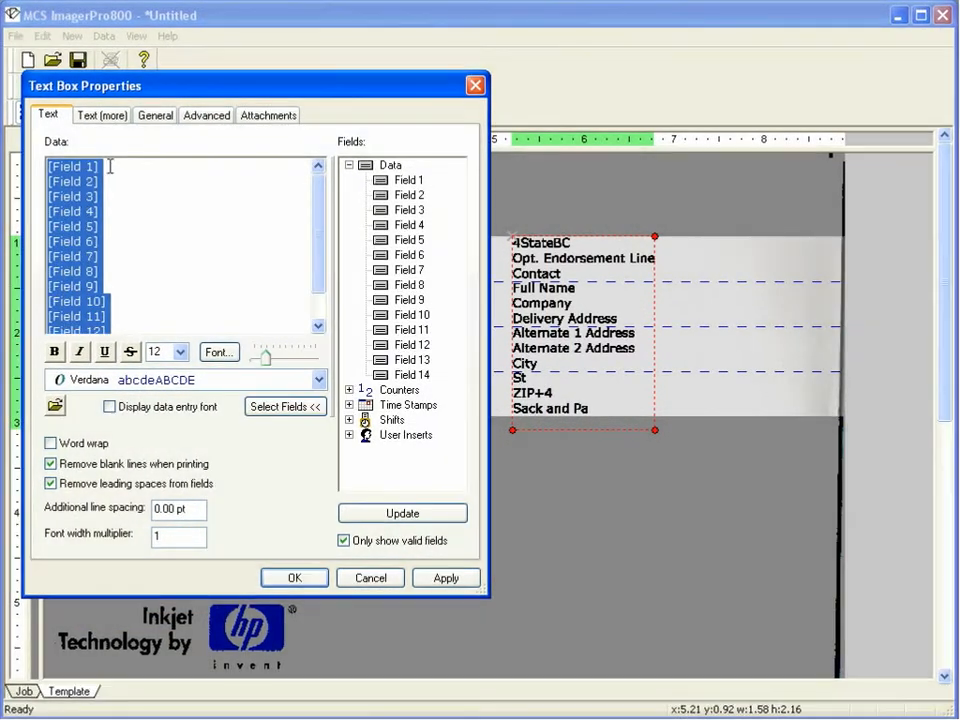
{"action": "left_click_drag", "start_coordinate": [98, 195], "coordinate": [28, 162]}
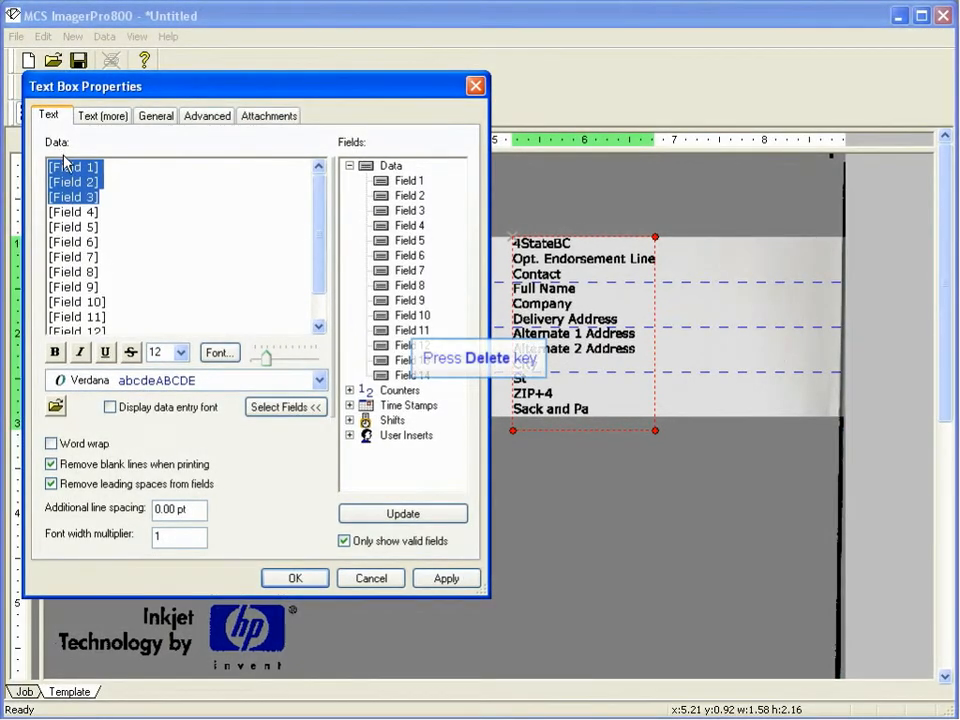
{"action": "key", "text": "Delete"}
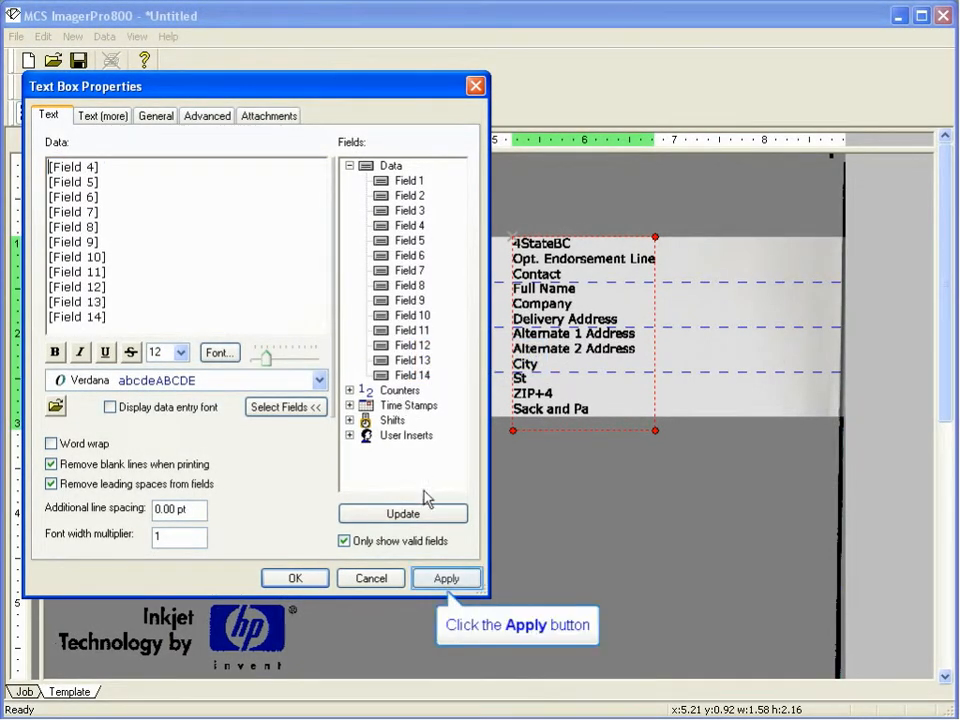
{"action": "left_click", "coordinate": [432, 580]}
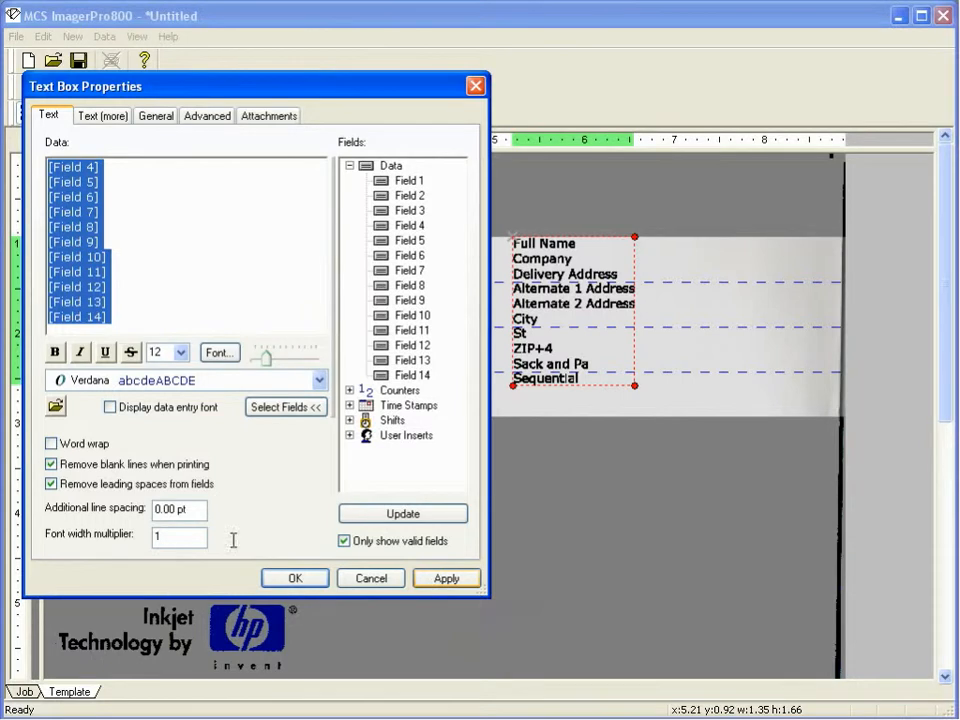
Remove Fields 12, 13 and 14 from the end of the record block's data.
{"action": "left_click_drag", "start_coordinate": [128, 325], "coordinate": [26, 300]}
{"action": "key", "text": "Delete"}
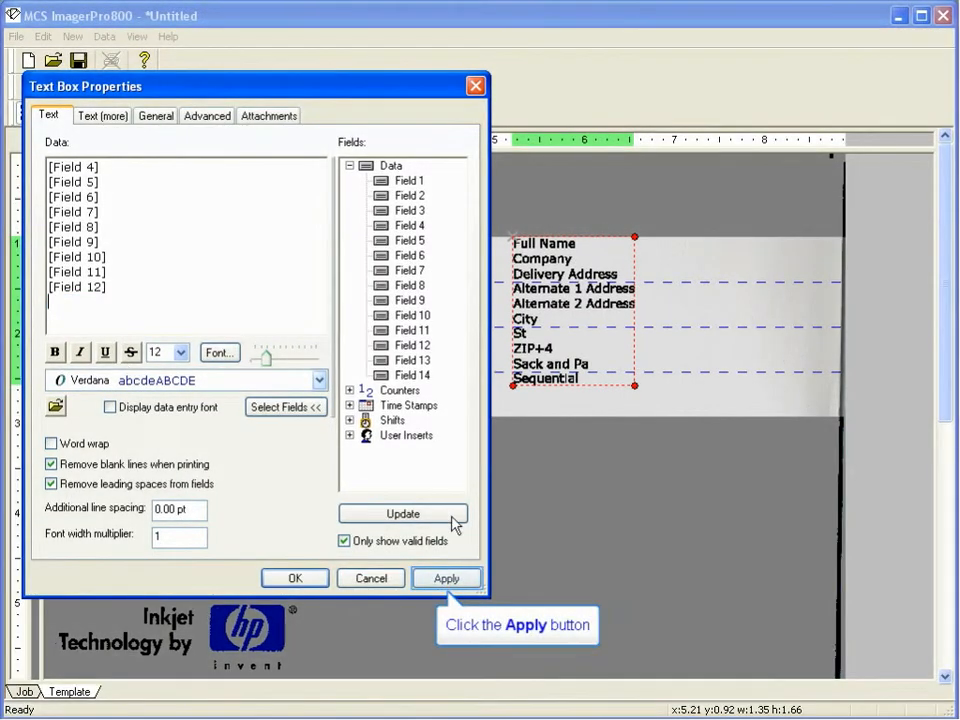
{"action": "left_click", "coordinate": [444, 579]}
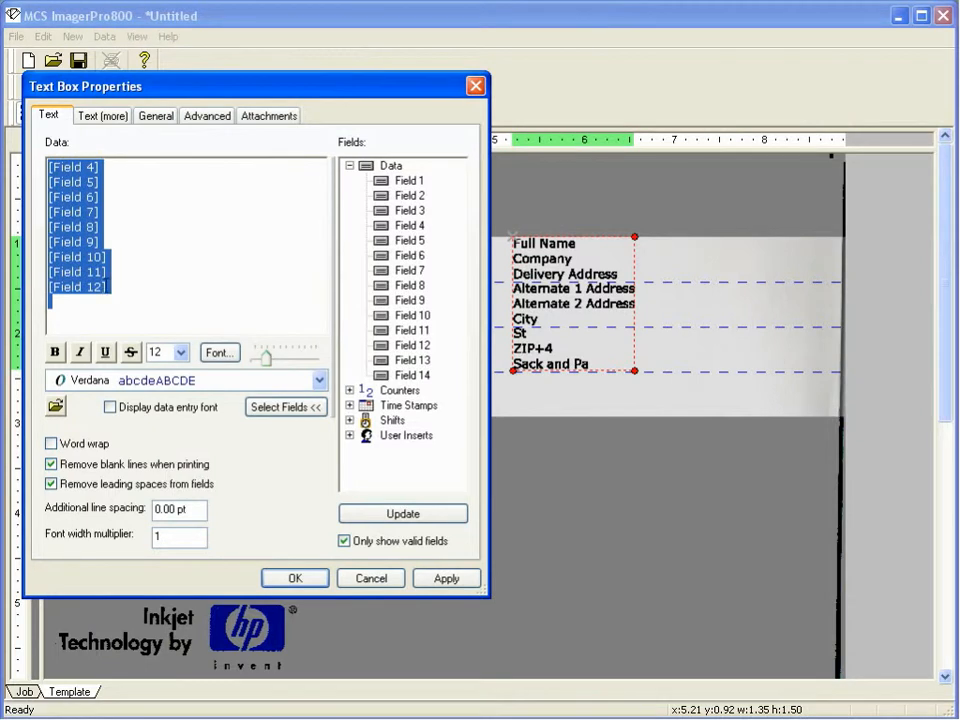
{"action": "left_click_drag", "start_coordinate": [112, 288], "coordinate": [35, 288]}
{"action": "key", "text": "Delete"}
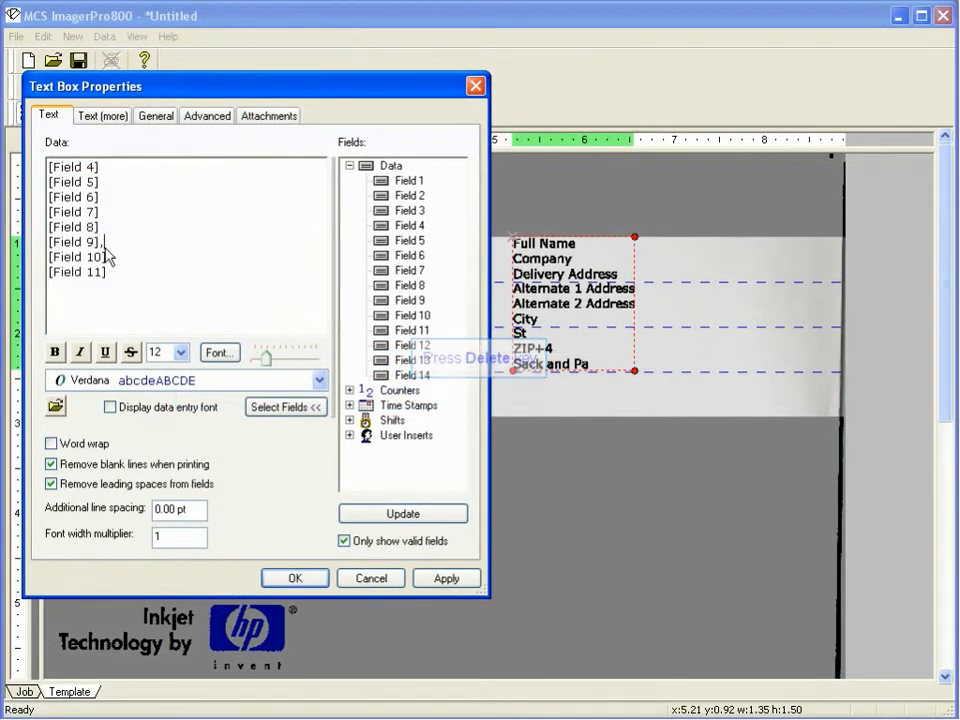
Combine the last three fields into one line reading "[Field 9], [Field 10] [Field 11]" and apply the text box properties.
{"action": "key", "text": "Delete"}
{"action": "type", "text": ", [Field 10"}
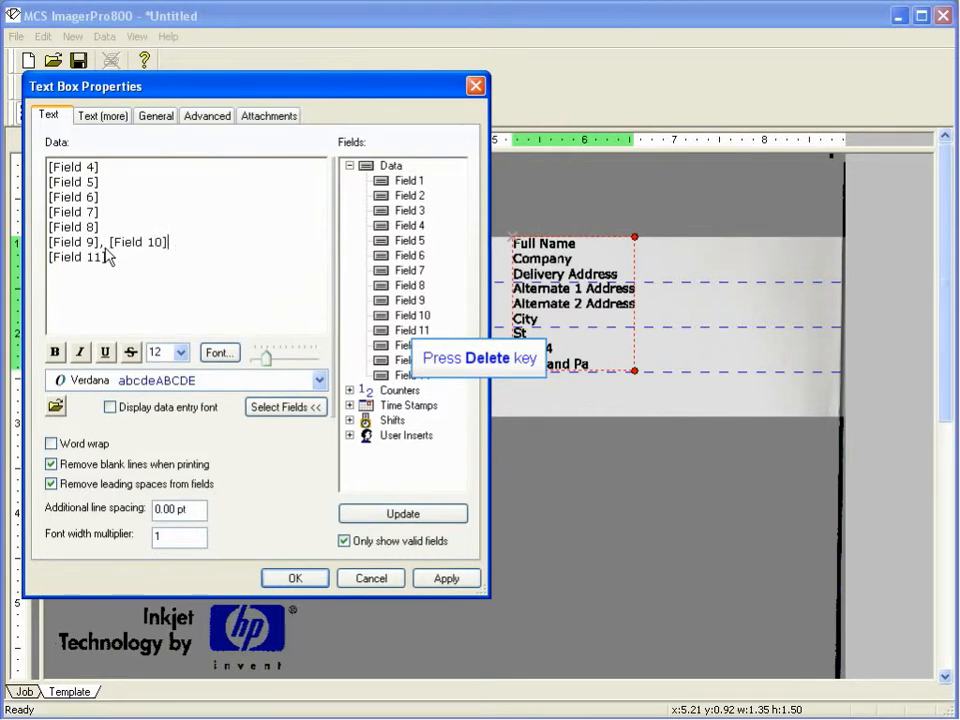
{"action": "key", "text": "Delete"}
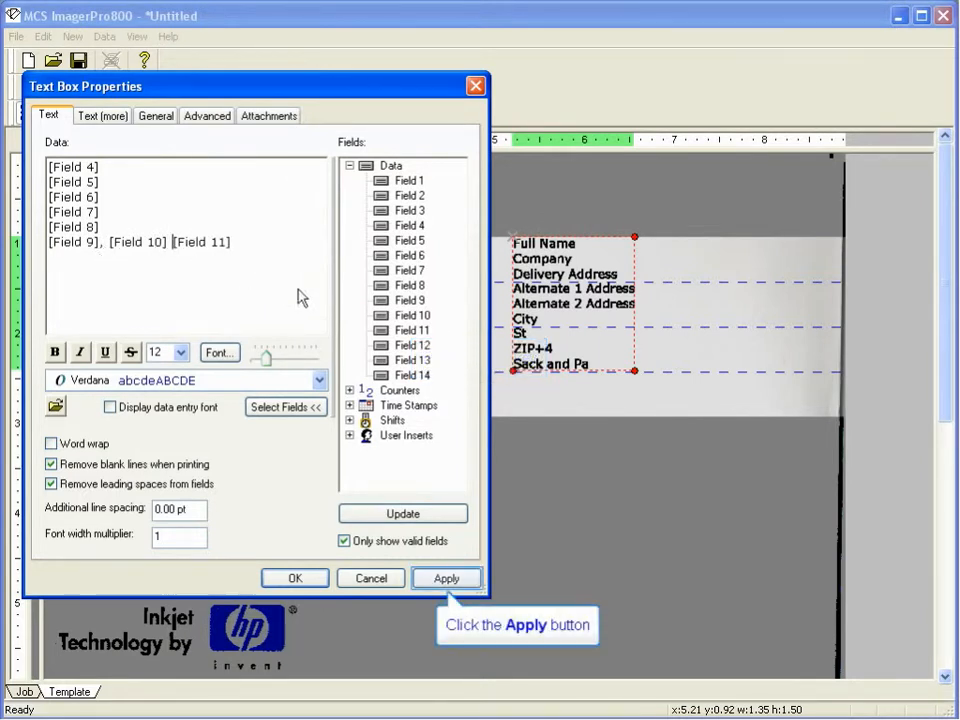
{"action": "left_click", "coordinate": [440, 580]}
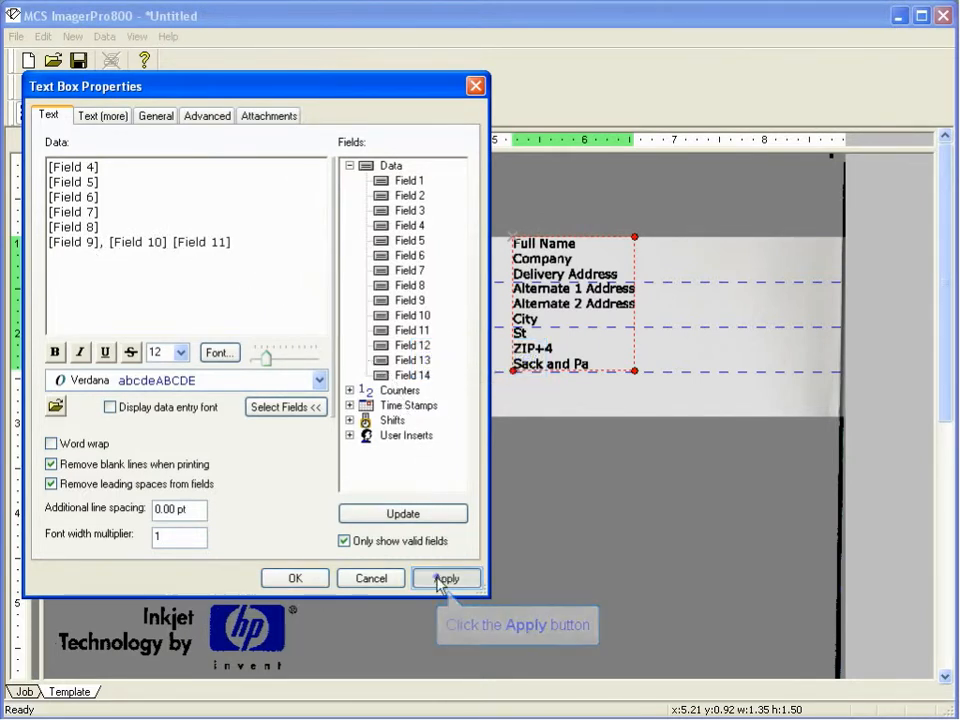
{"action": "left_click", "coordinate": [301, 580]}
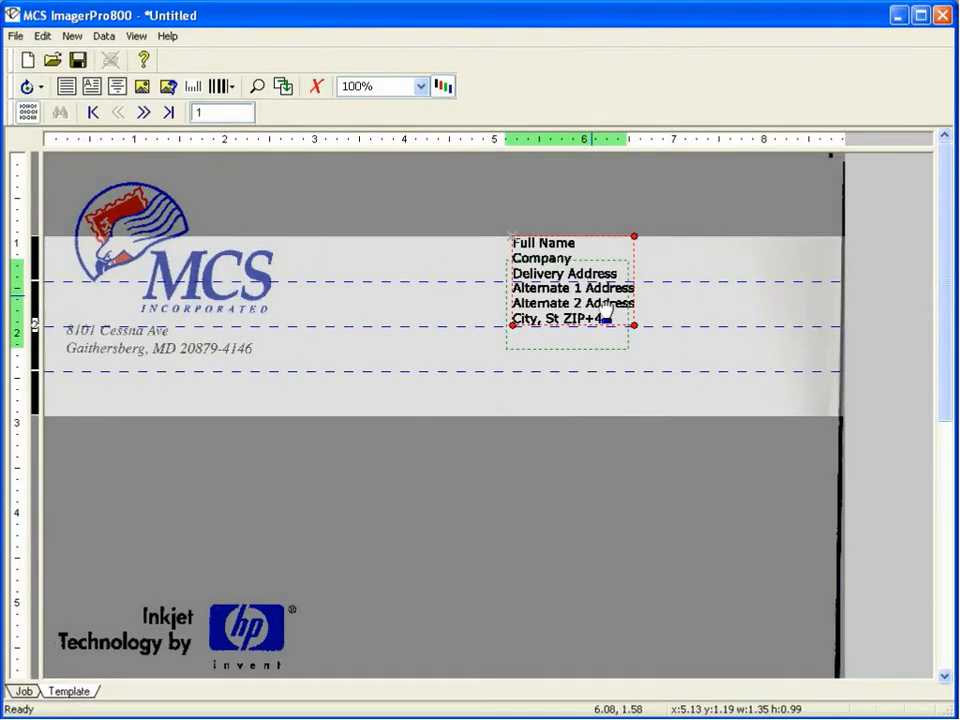
Move the address block to the lower edge of the print area at about x 4.76, y 1.93, and show record 2.
{"action": "left_click_drag", "start_coordinate": [606, 313], "coordinate": [570, 381]}
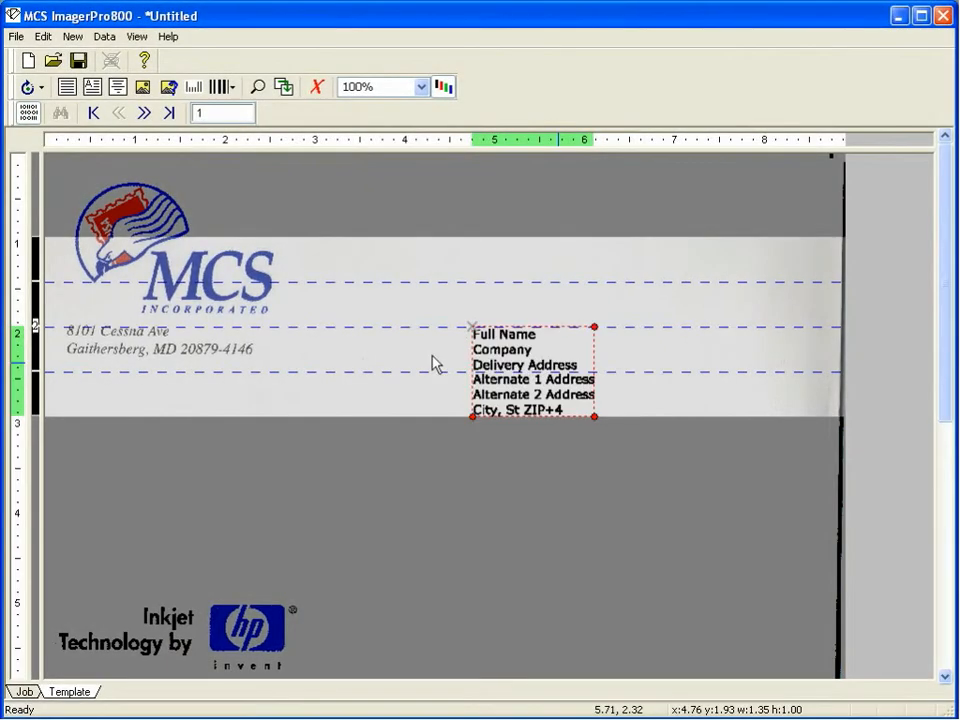
{"action": "left_click", "coordinate": [145, 113]}
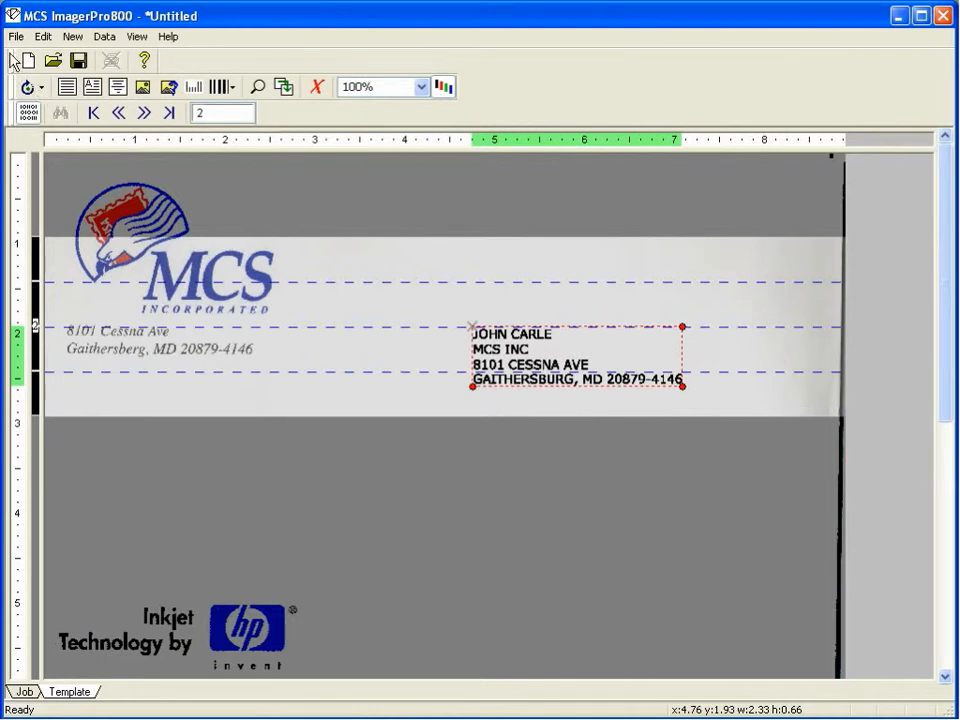
Insert a OneCode barcode and set its data to Field 1.
{"action": "left_click", "coordinate": [233, 88]}
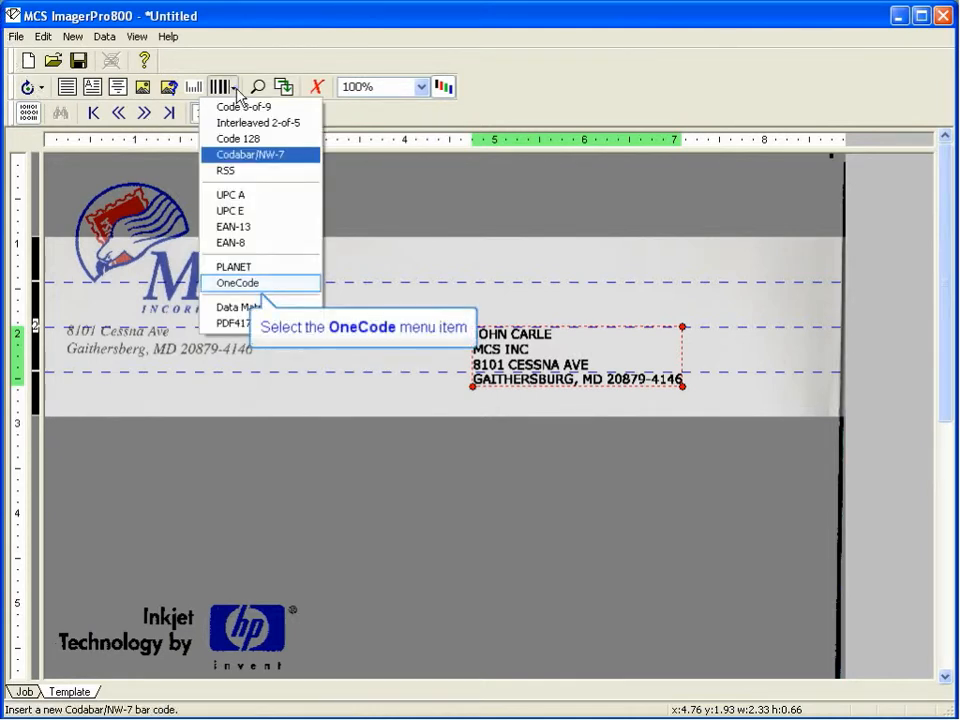
{"action": "left_click", "coordinate": [256, 284]}
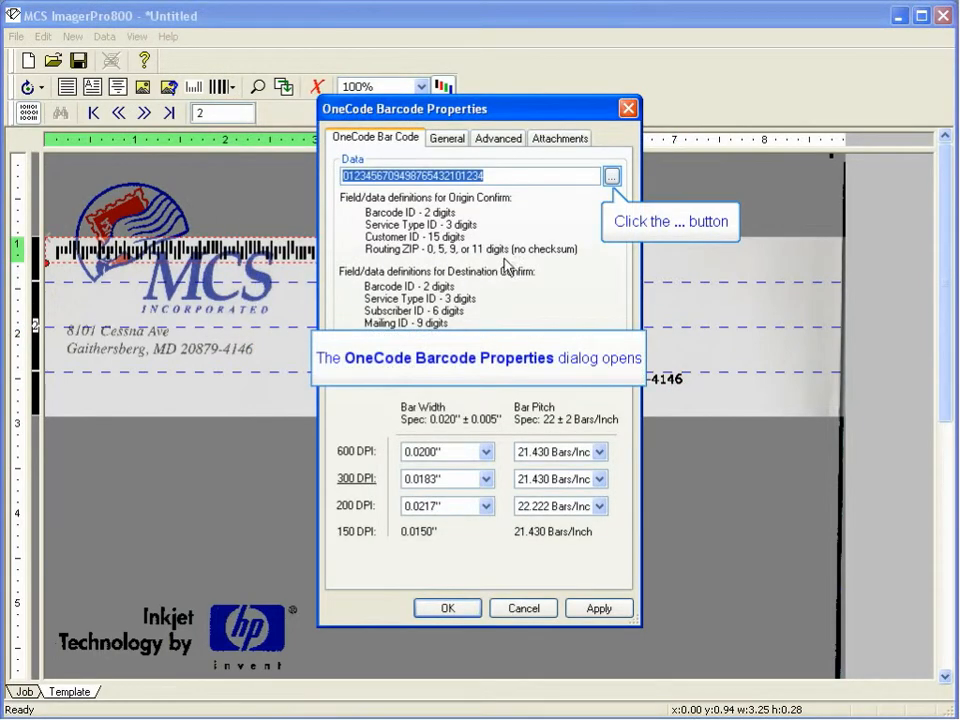
{"action": "left_click", "coordinate": [612, 176]}
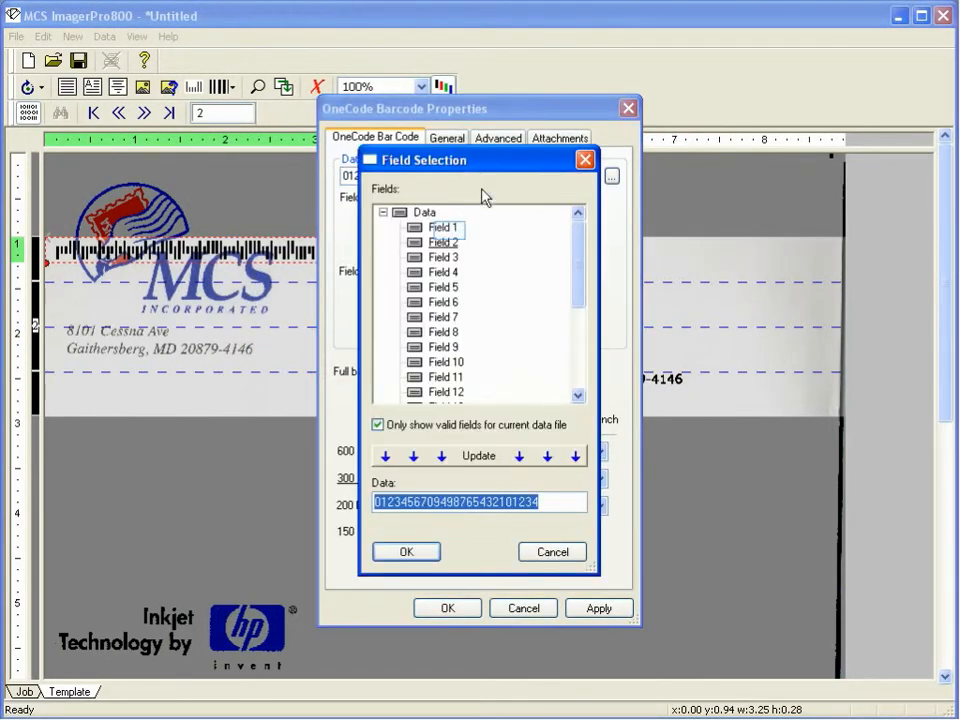
{"action": "left_click", "coordinate": [445, 229]}
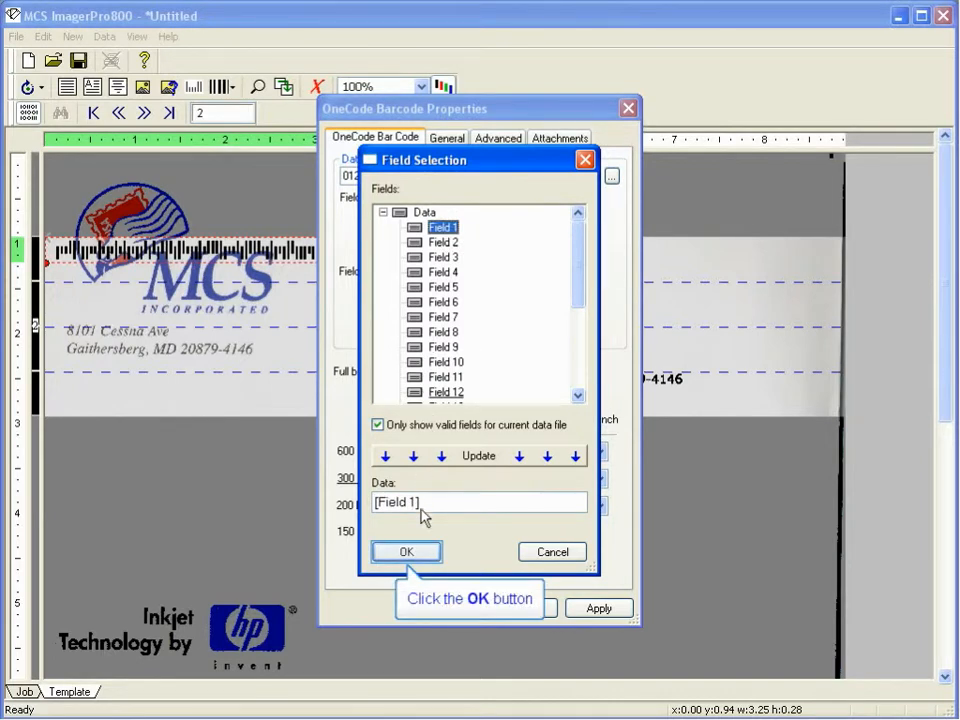
{"action": "left_click", "coordinate": [420, 555]}
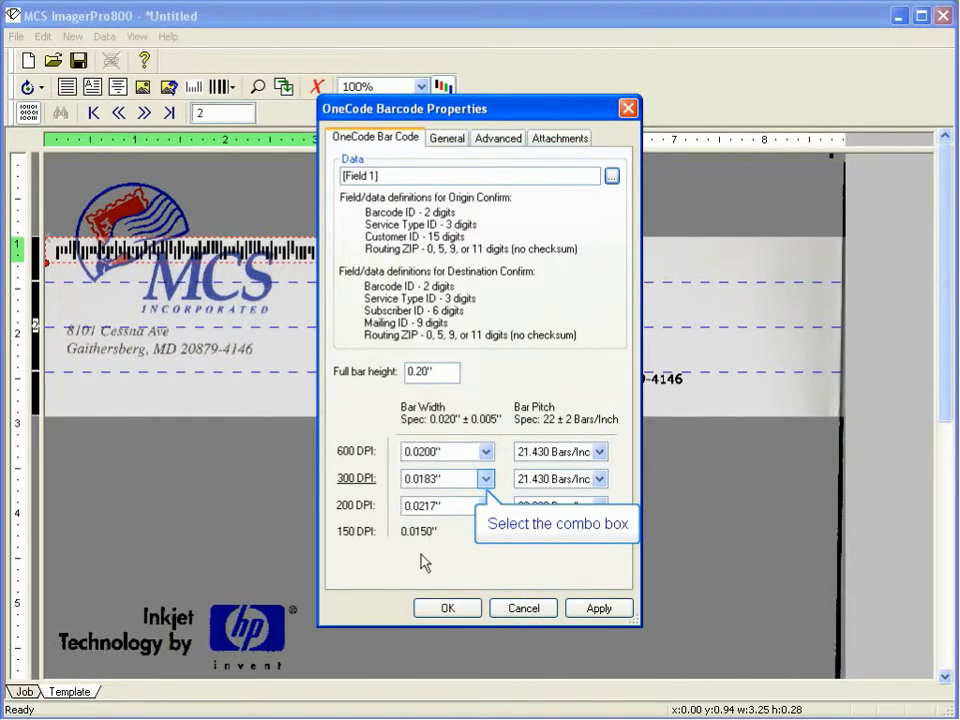
Set the barcode's 300 DPI bar width to 0.0150" and accept the barcode properties.
{"action": "left_click", "coordinate": [482, 484]}
{"action": "left_click", "coordinate": [470, 532]}
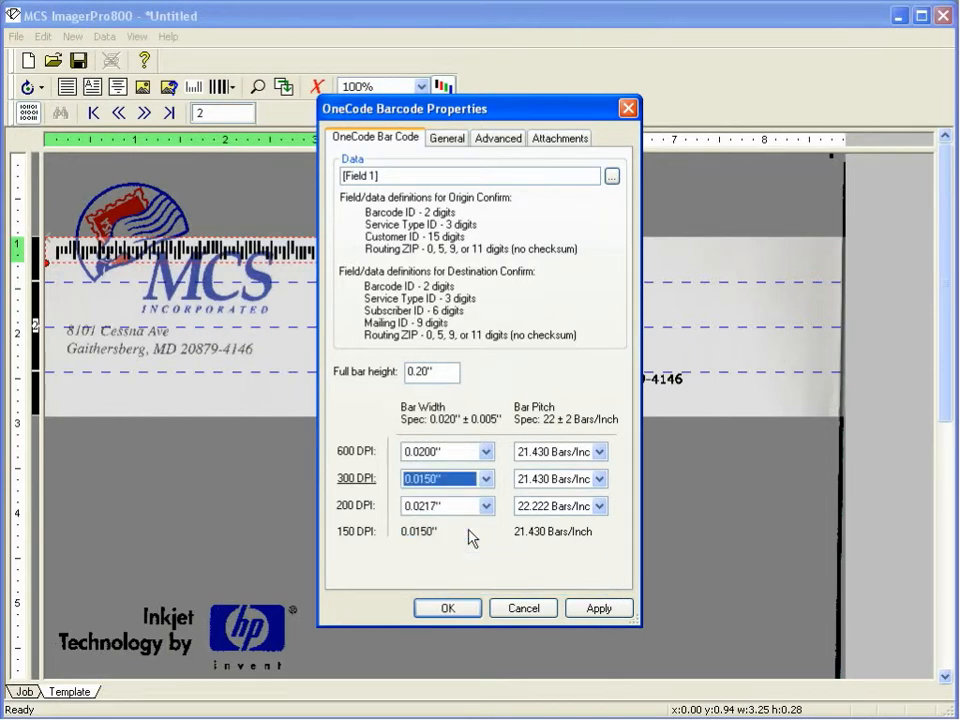
{"action": "left_click", "coordinate": [599, 607]}
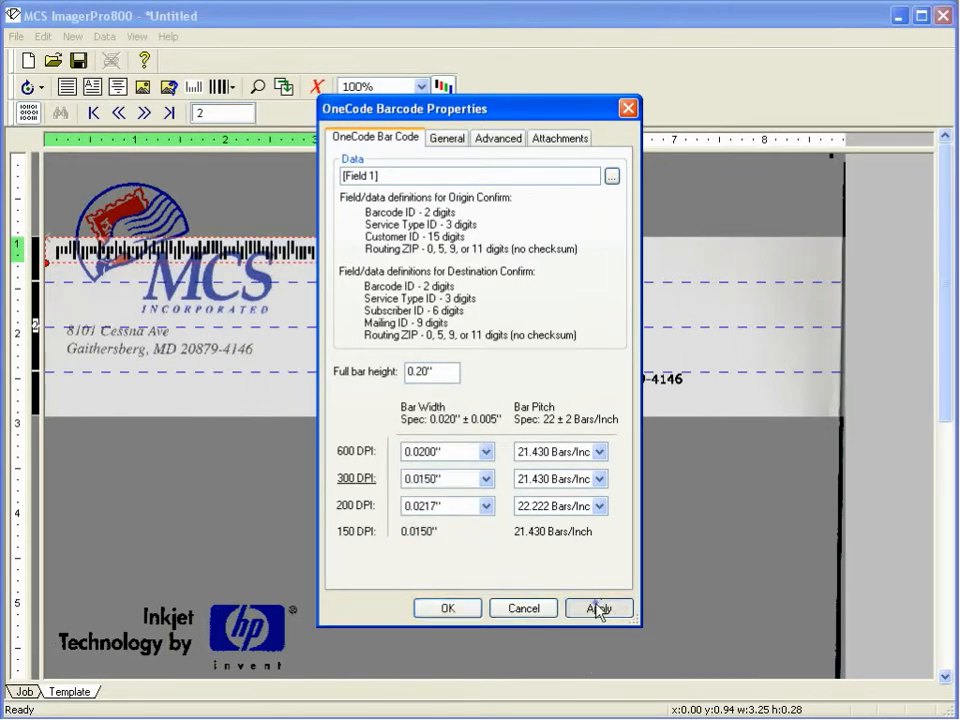
{"action": "left_click", "coordinate": [450, 609]}
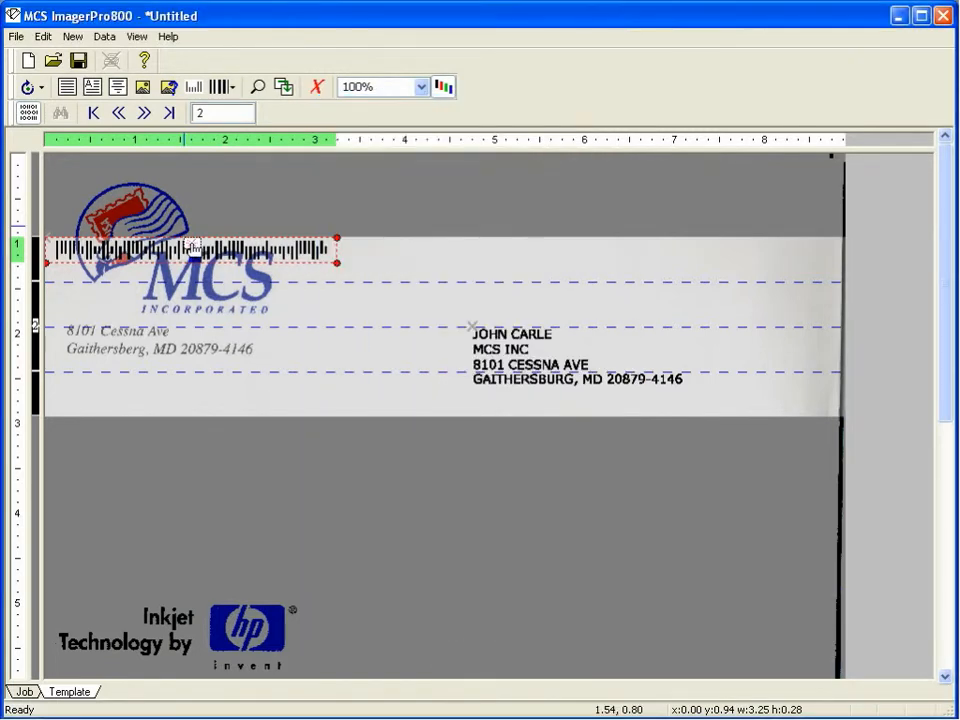
Place the barcode directly above the address block at about x 4.73, y 1.60, and set its left margin to 0.
{"action": "left_click_drag", "start_coordinate": [193, 246], "coordinate": [610, 308]}
{"action": "double_click", "coordinate": [610, 308]}
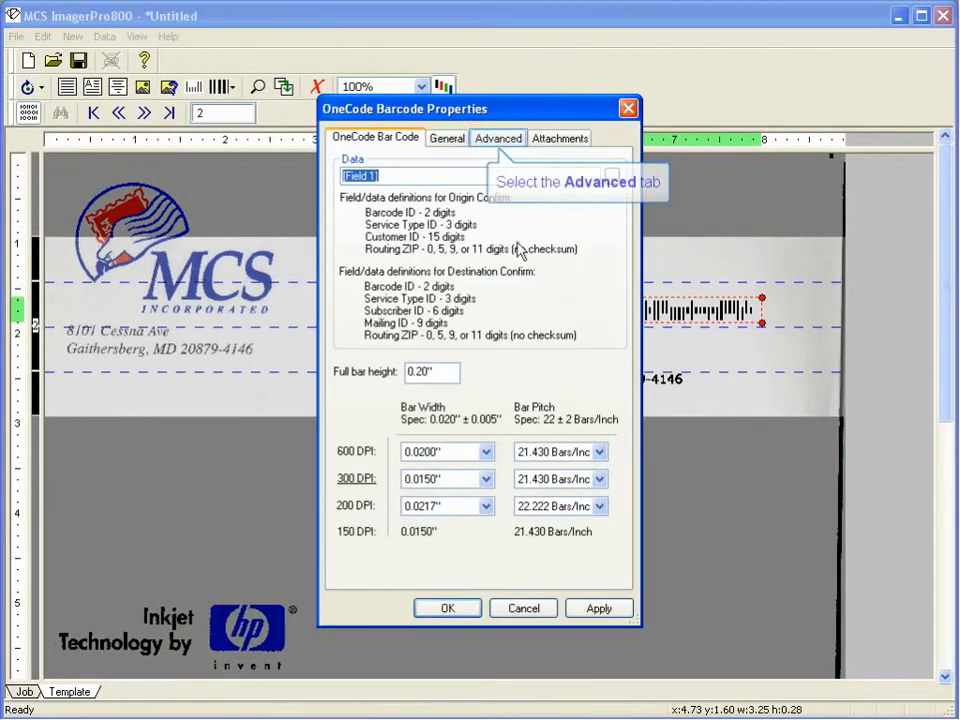
{"action": "left_click", "coordinate": [499, 138]}
{"action": "double_click", "coordinate": [414, 313]}
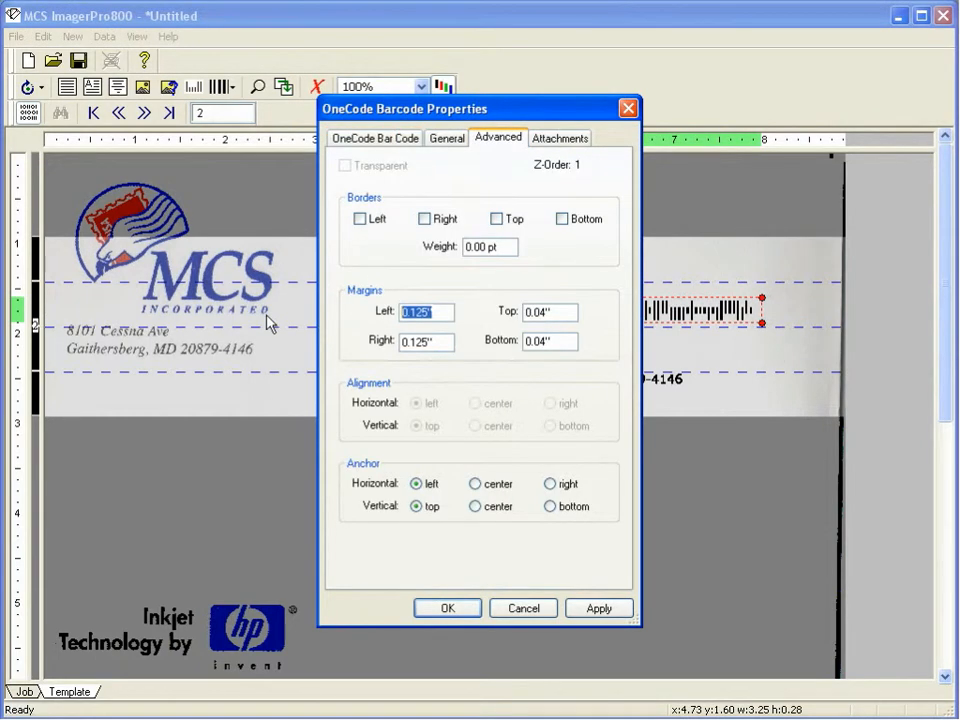
{"action": "key", "text": "BackSpace"}
{"action": "type", "text": "0"}
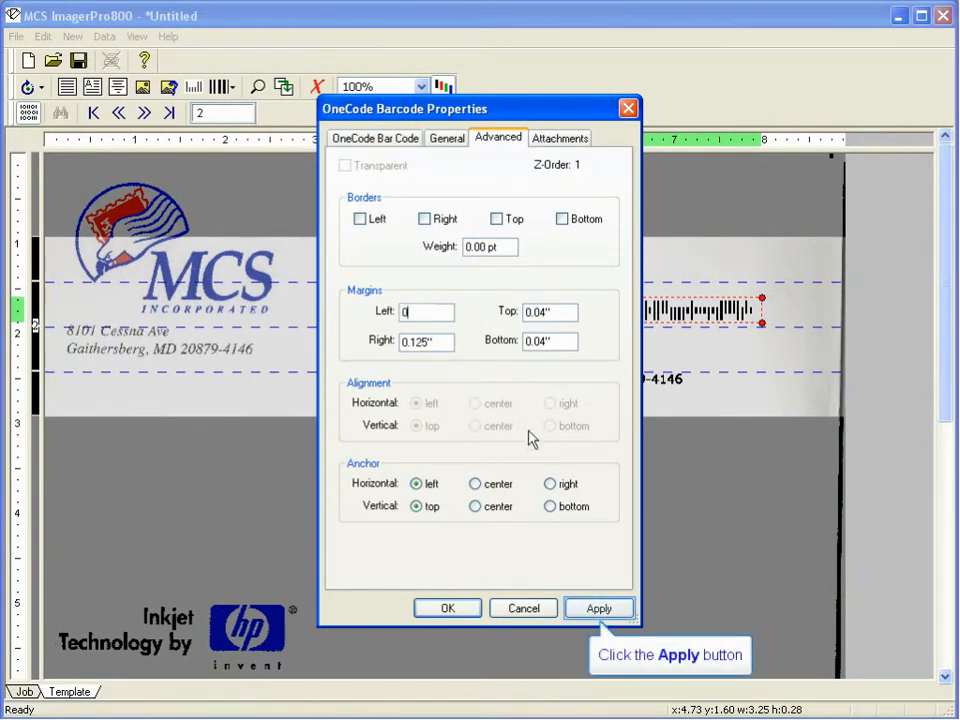
{"action": "left_click", "coordinate": [594, 609]}
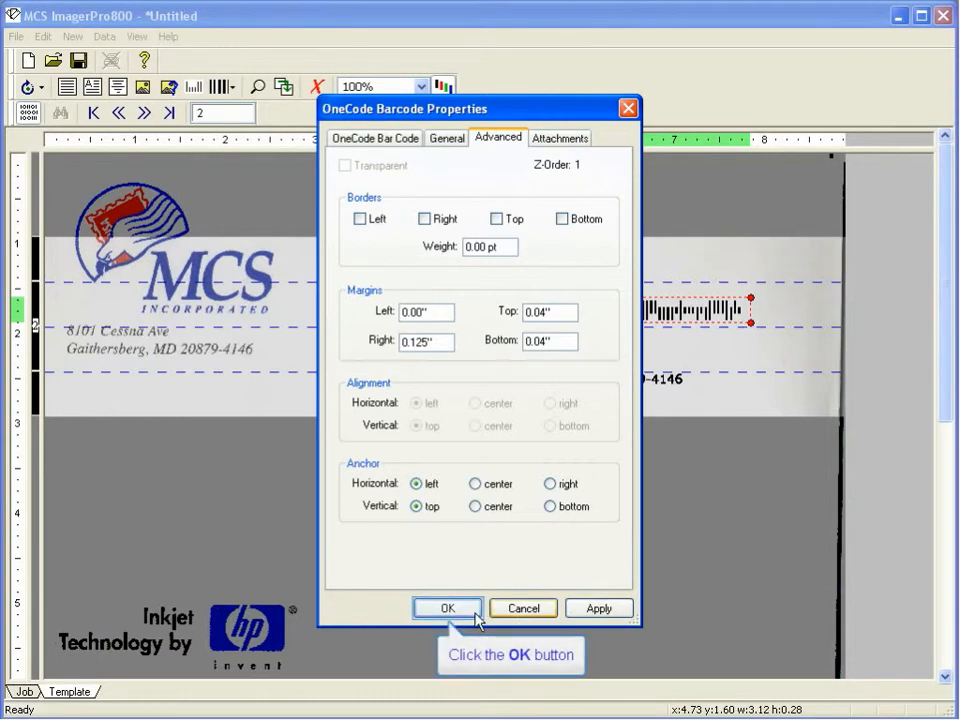
{"action": "left_click", "coordinate": [476, 614]}
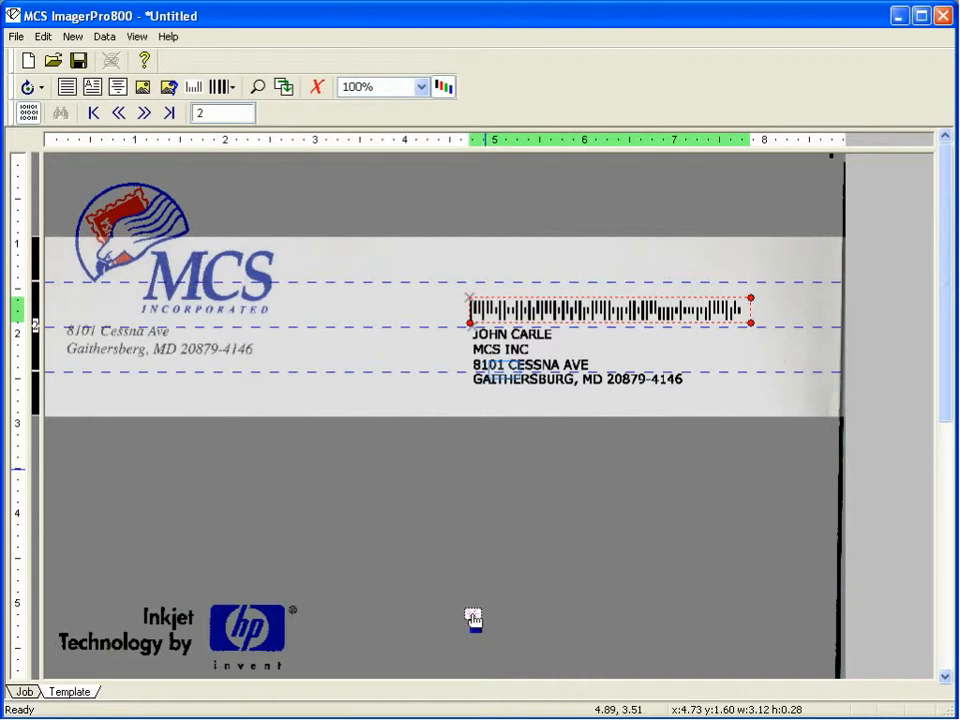
Dock the address block to the barcode above it.
{"action": "left_click", "coordinate": [507, 376]}
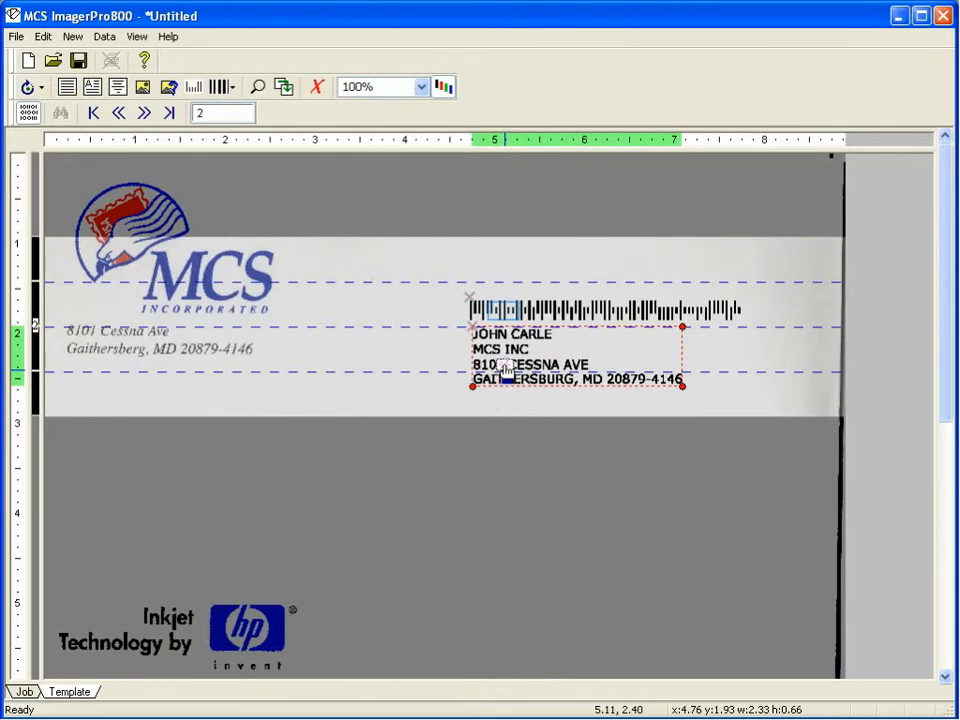
{"action": "left_click", "coordinate": [505, 313]}
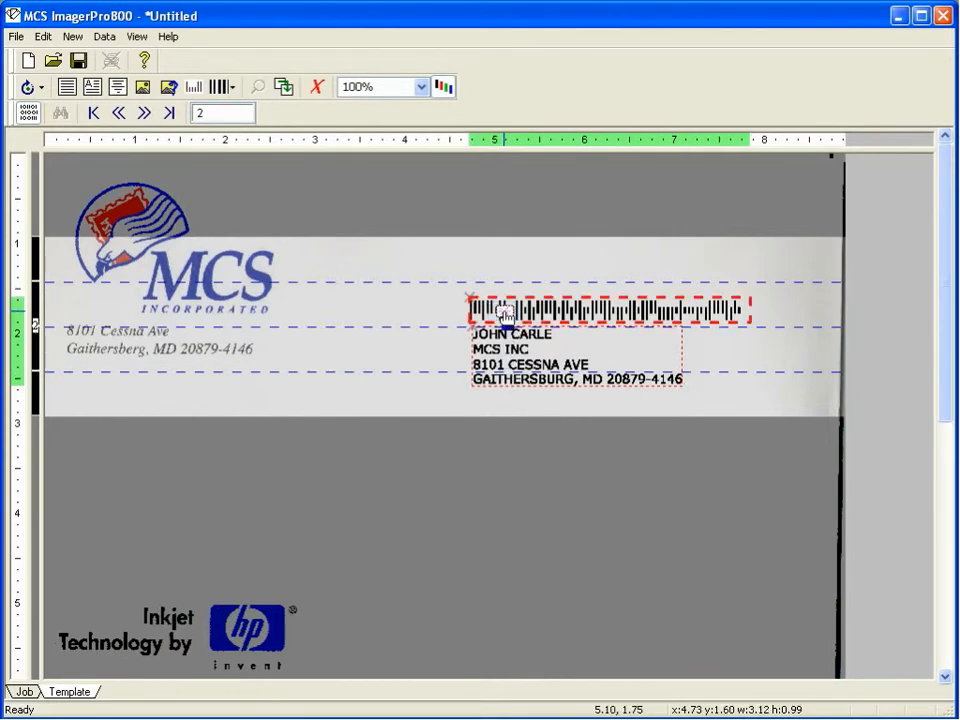
{"action": "right_click", "coordinate": [505, 313]}
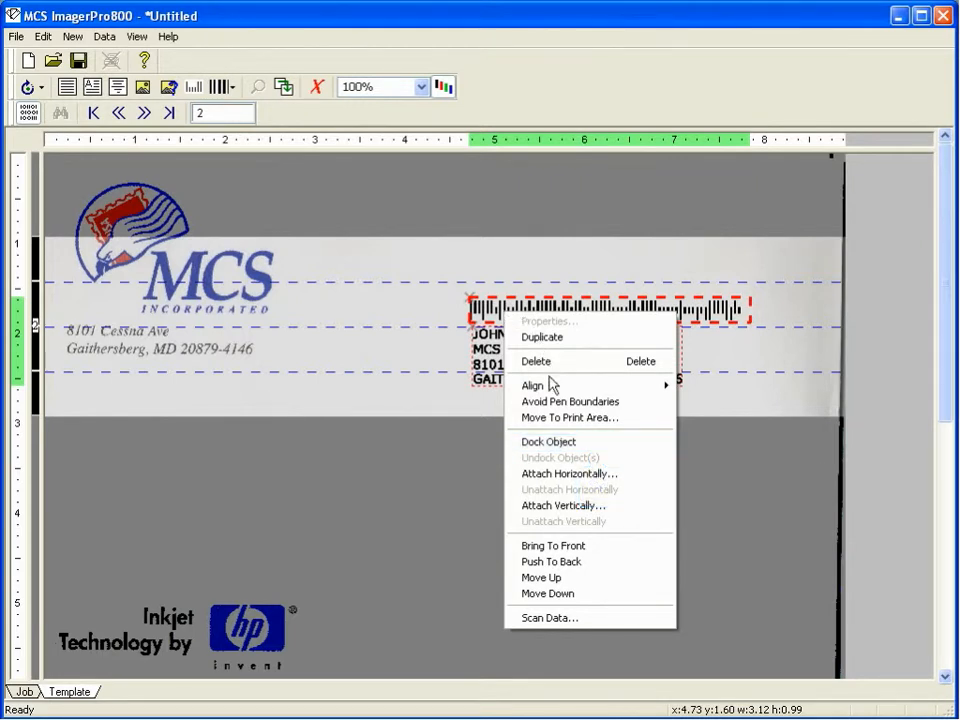
{"action": "left_click", "coordinate": [555, 444]}
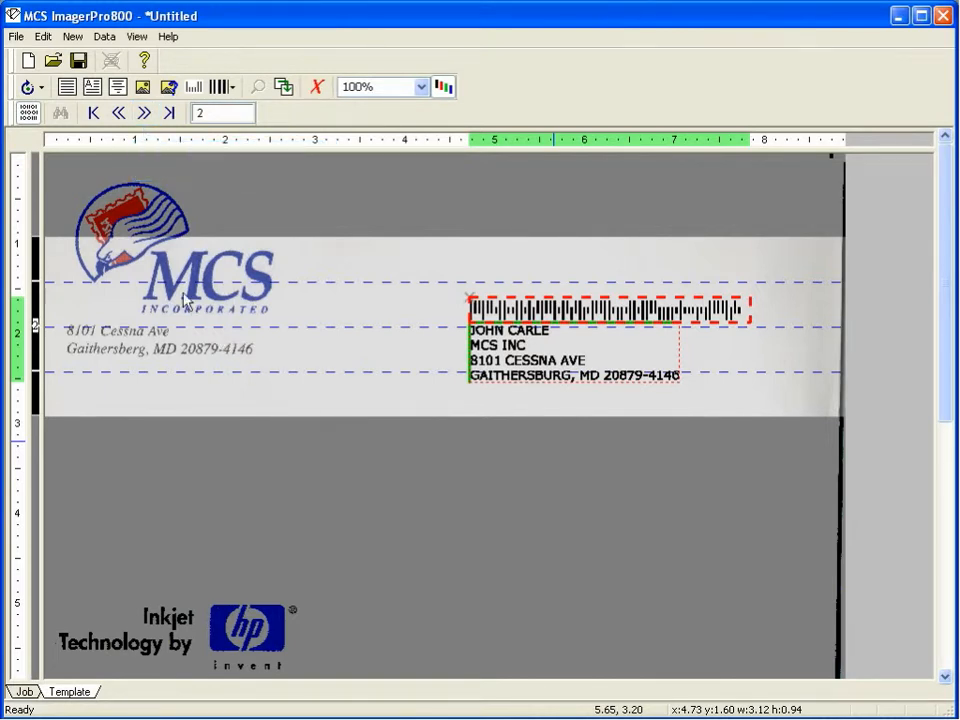
Step forward through the records to check the barcode with its docked address block.
{"action": "left_click", "coordinate": [143, 114]}
{"action": "left_click", "coordinate": [143, 114]}
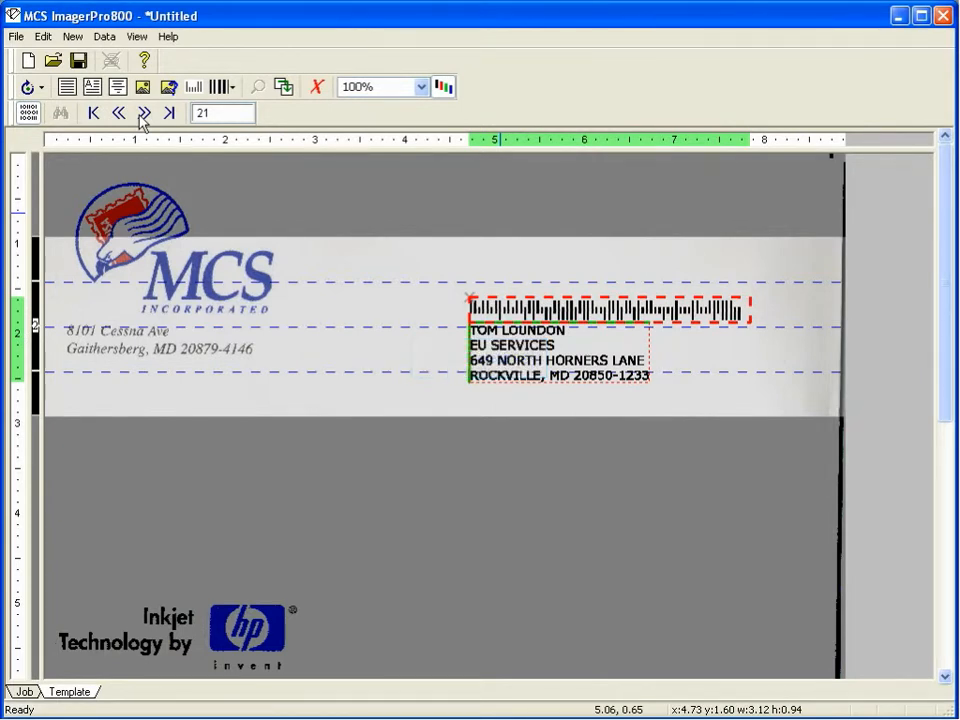
{"action": "key", "text": "Delete"}
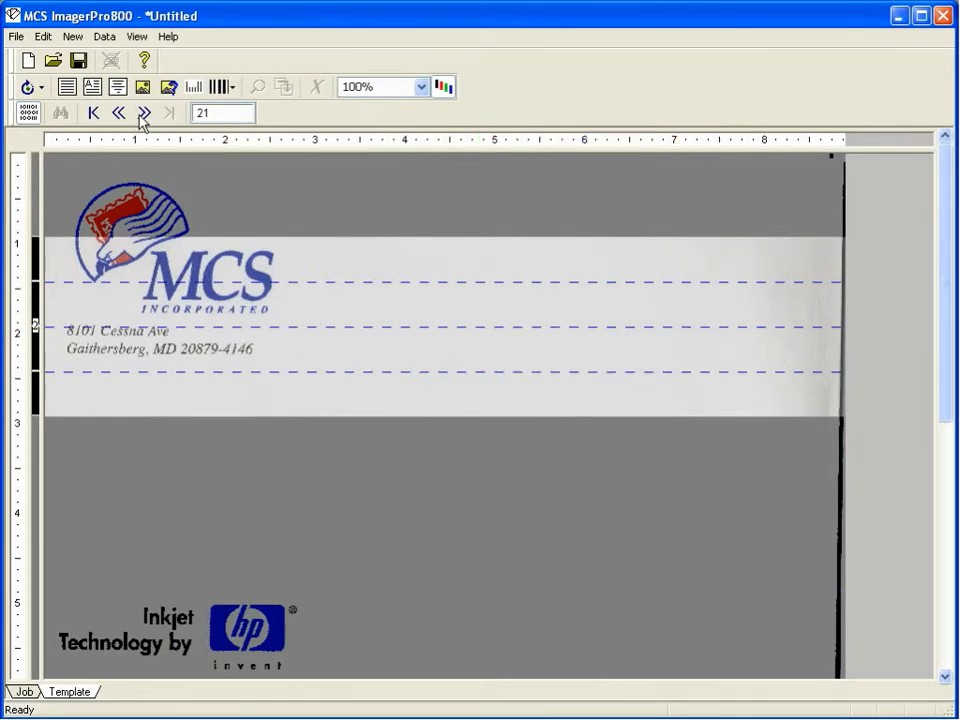
{"action": "left_click", "coordinate": [142, 115]}
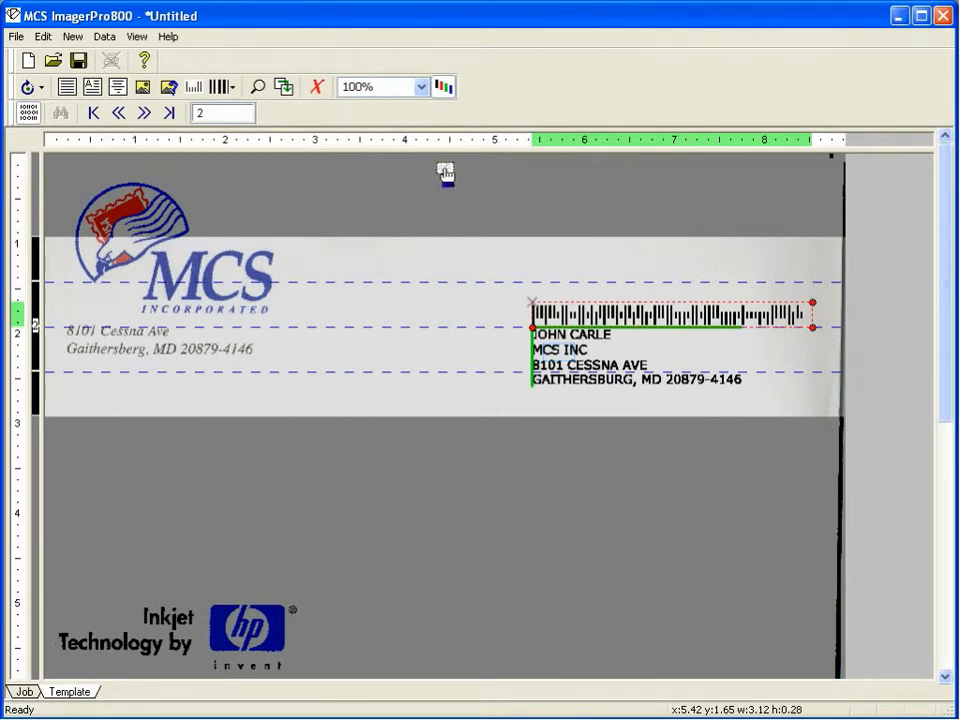
Scan the entire data file for the address block and examine the records with the largest width and largest height.
{"action": "left_click", "coordinate": [558, 356]}
{"action": "right_click", "coordinate": [561, 358]}
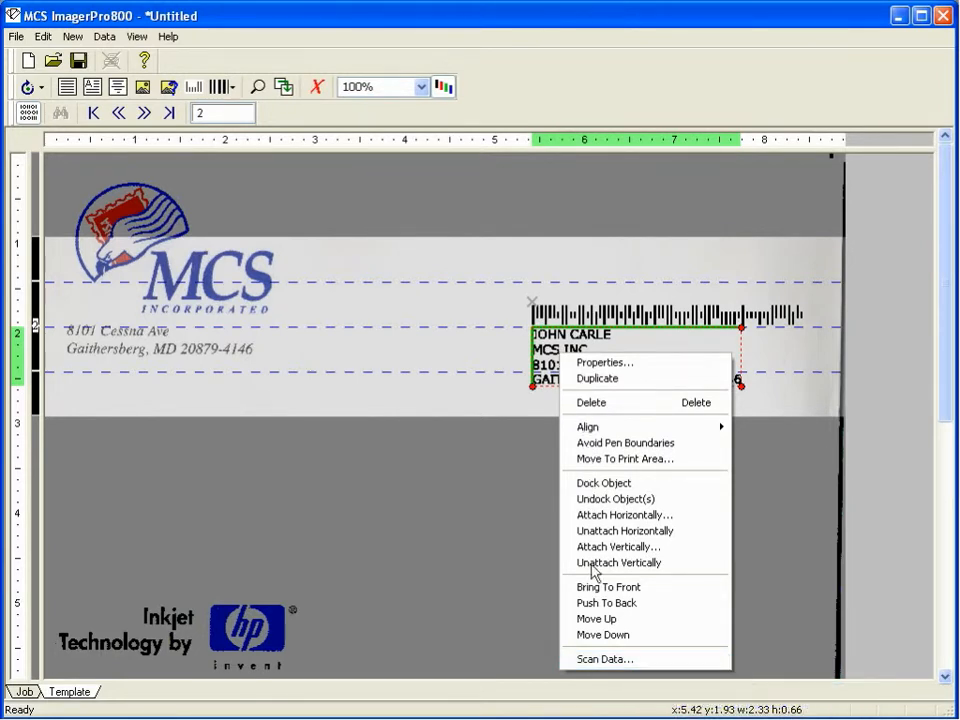
{"action": "left_click", "coordinate": [596, 660]}
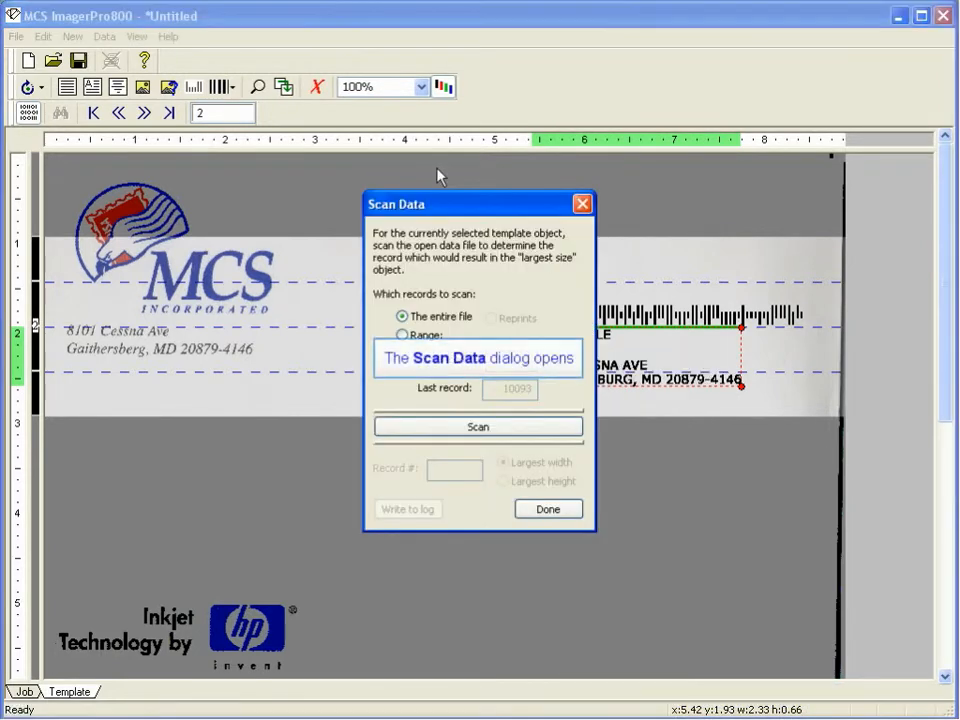
{"action": "left_click_drag", "start_coordinate": [440, 195], "coordinate": [274, 71]}
{"action": "left_click", "coordinate": [323, 298]}
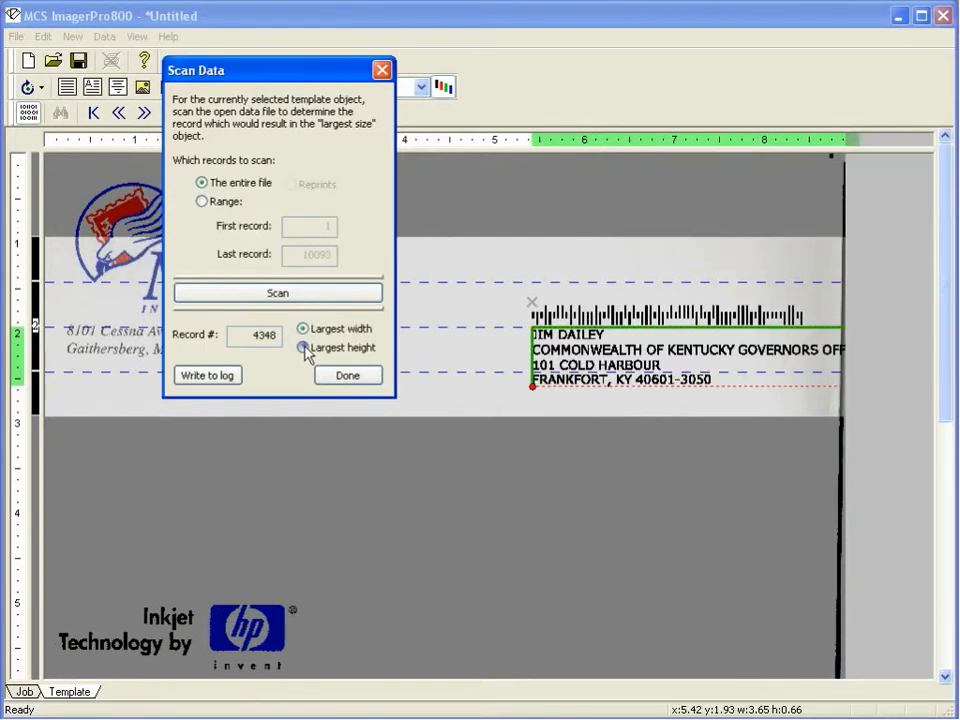
{"action": "left_click", "coordinate": [303, 347]}
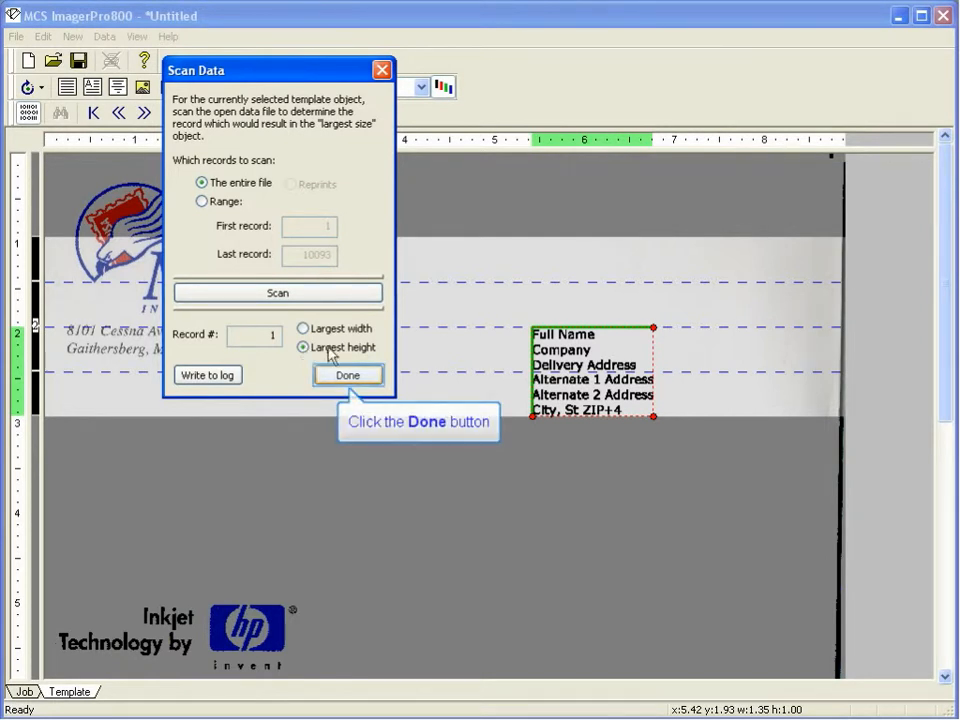
{"action": "left_click", "coordinate": [348, 376]}
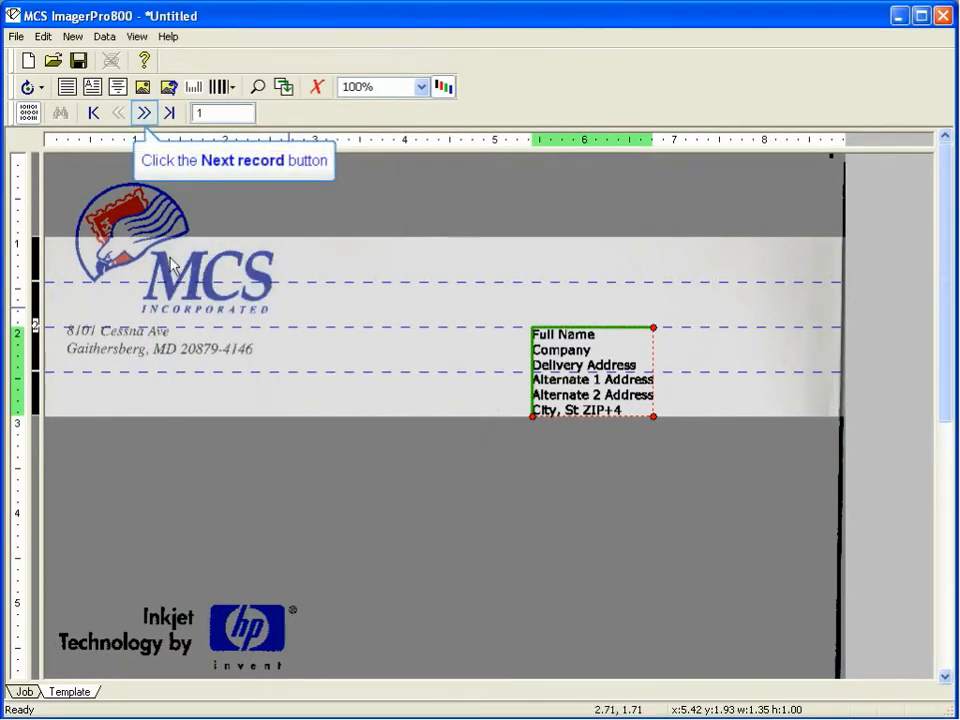
Move the barcode with its docked address left to about x 4.52, y 1.64, and step forward to record 5.
{"action": "left_click", "coordinate": [146, 112]}
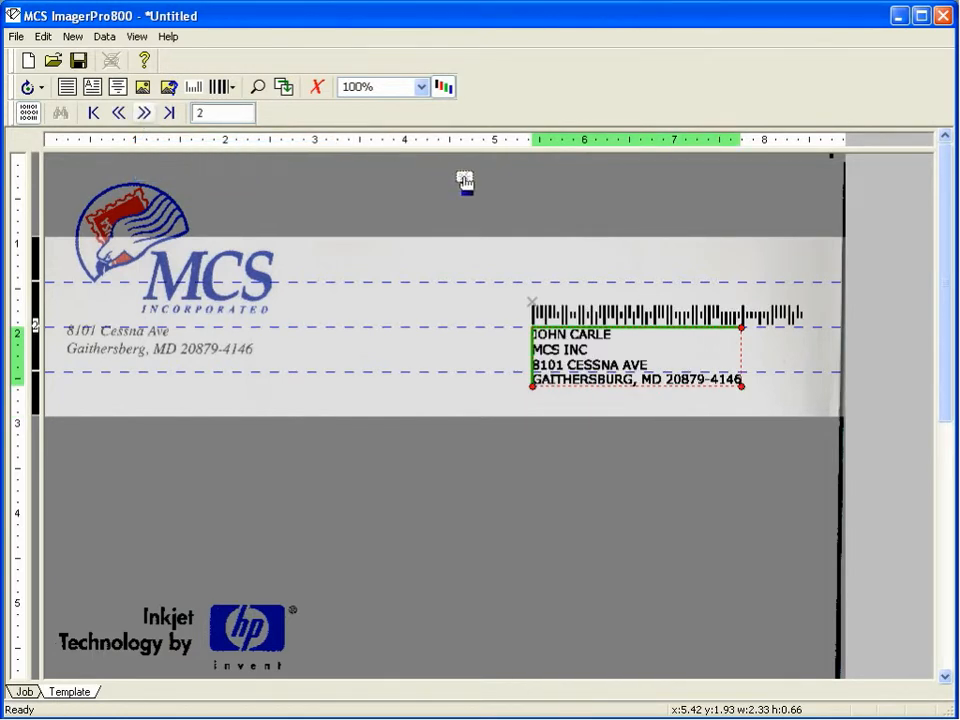
{"action": "left_click_drag", "start_coordinate": [529, 318], "coordinate": [482, 330]}
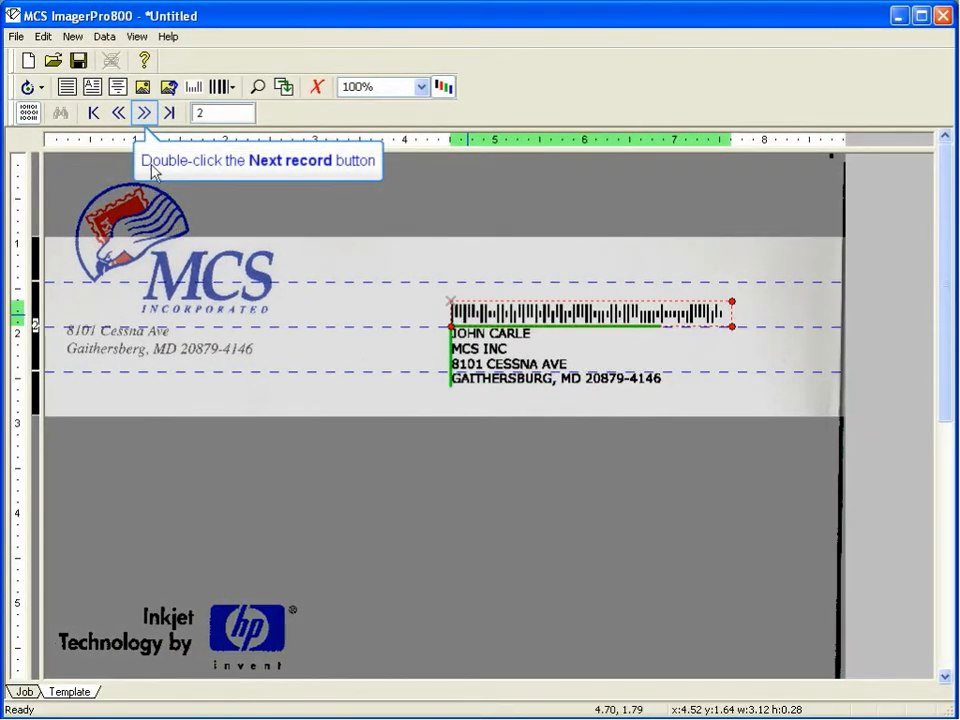
{"action": "double_click", "coordinate": [145, 114]}
{"action": "left_click", "coordinate": [145, 114]}
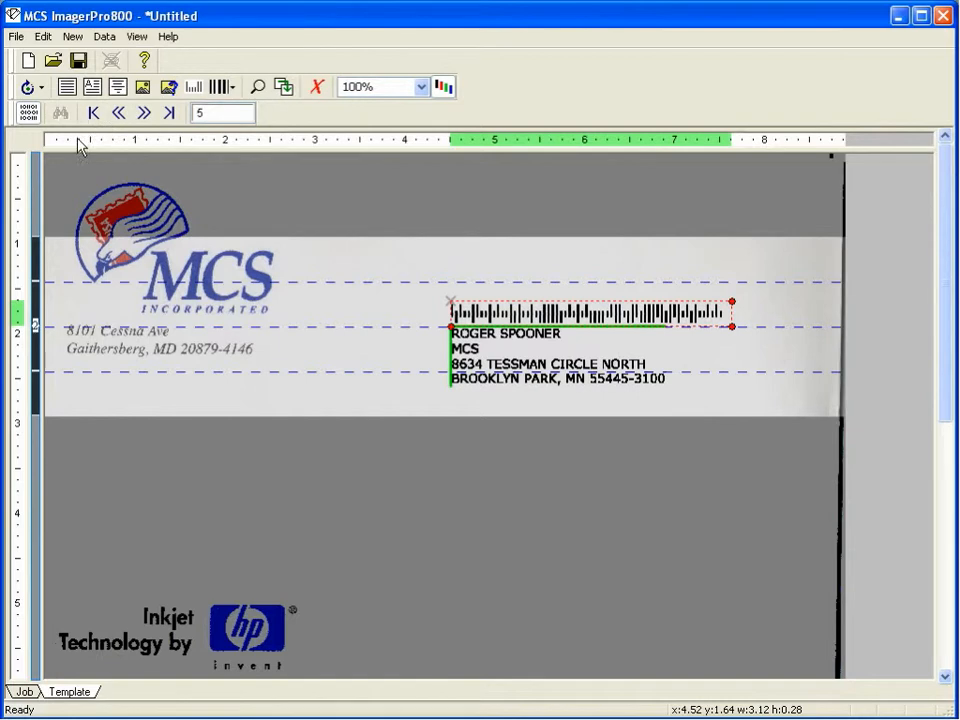
Activate Print Area 1 and move it to the top of the page, over the MCS logo.
{"action": "right_click", "coordinate": [36, 268]}
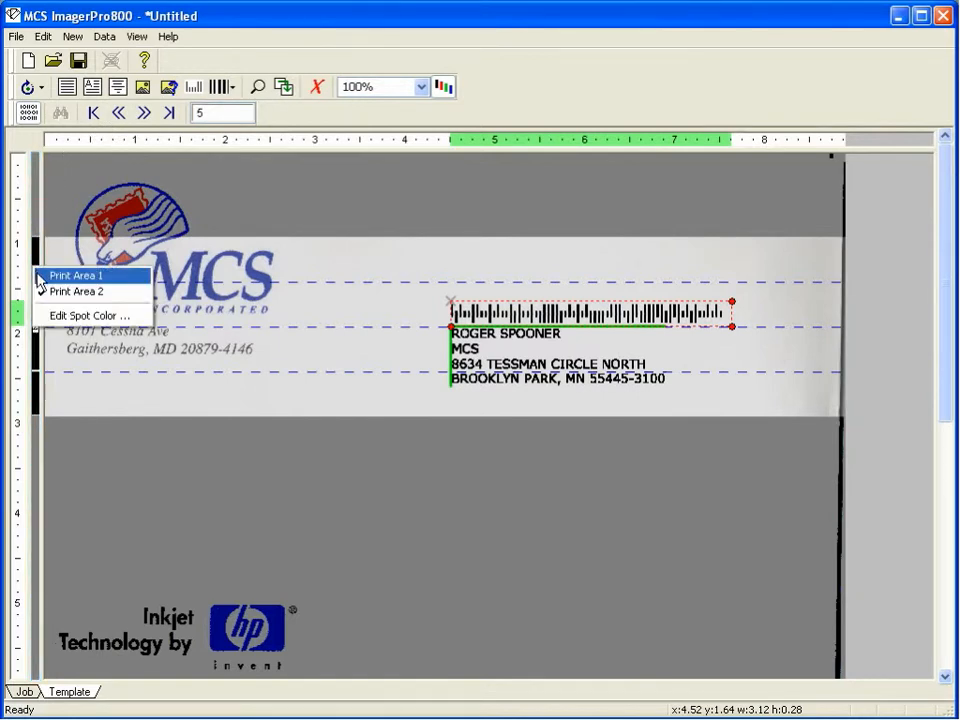
{"action": "left_click", "coordinate": [42, 276]}
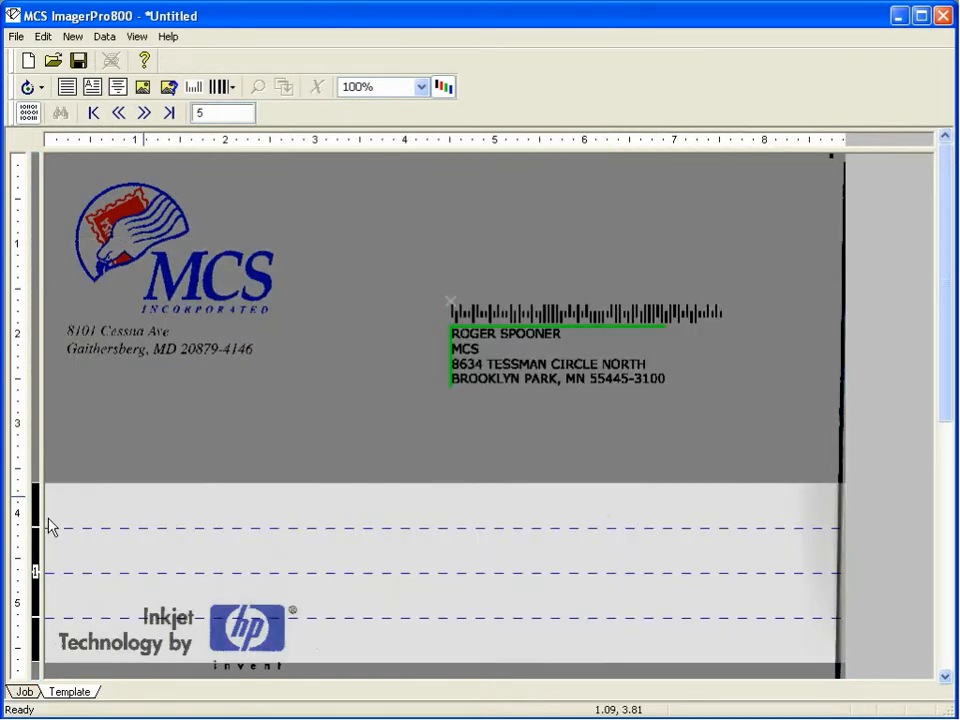
{"action": "left_click_drag", "start_coordinate": [50, 527], "coordinate": [130, 222]}
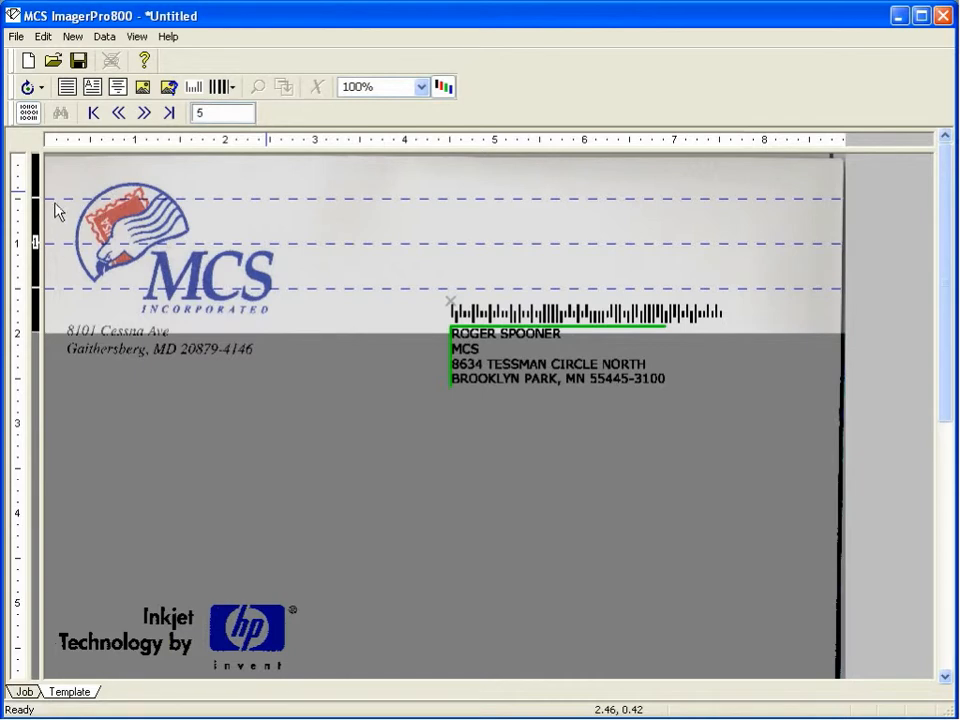
{"action": "mouse_move", "coordinate": [36, 228]}
{"action": "left_mouse_down"}
{"action": "mouse_move", "coordinate": [35, 240]}
{"action": "mouse_move", "coordinate": [39, 214]}
{"action": "left_mouse_up"}
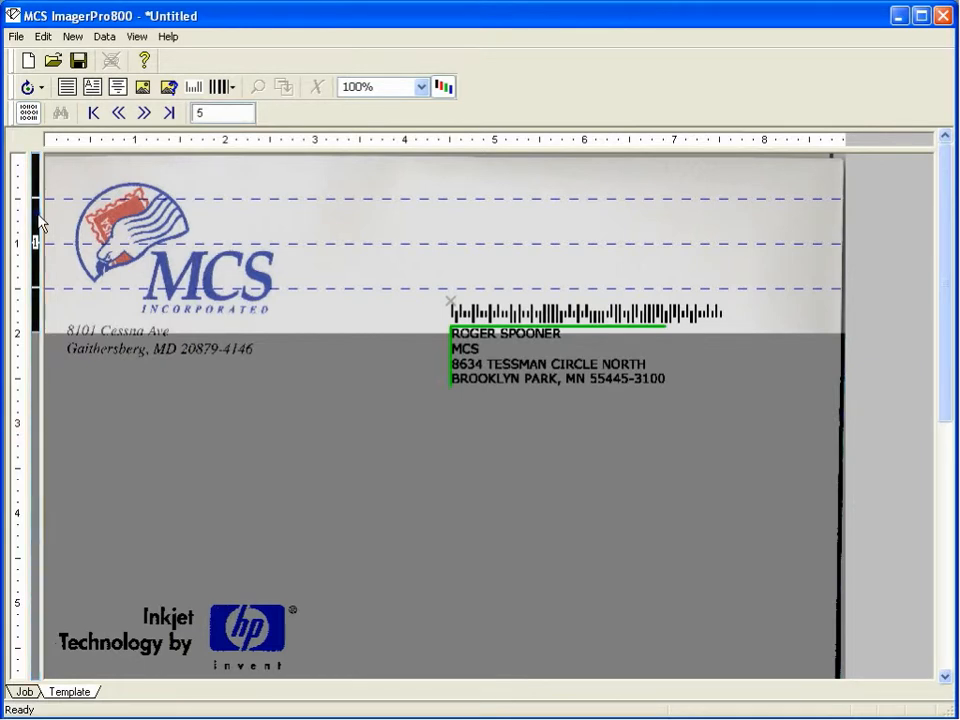
Set the spot color of the second pen segment in Print Area 1 to the basic bright blue.
{"action": "right_click", "coordinate": [39, 220]}
{"action": "left_click", "coordinate": [61, 266]}
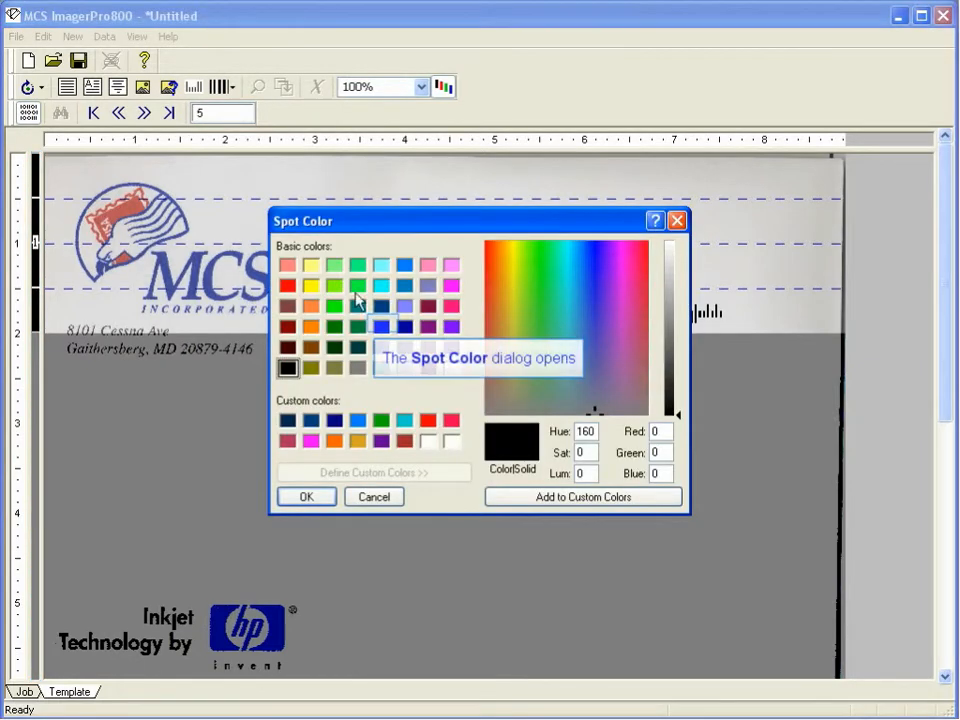
{"action": "left_click", "coordinate": [381, 326]}
{"action": "left_click", "coordinate": [319, 505]}
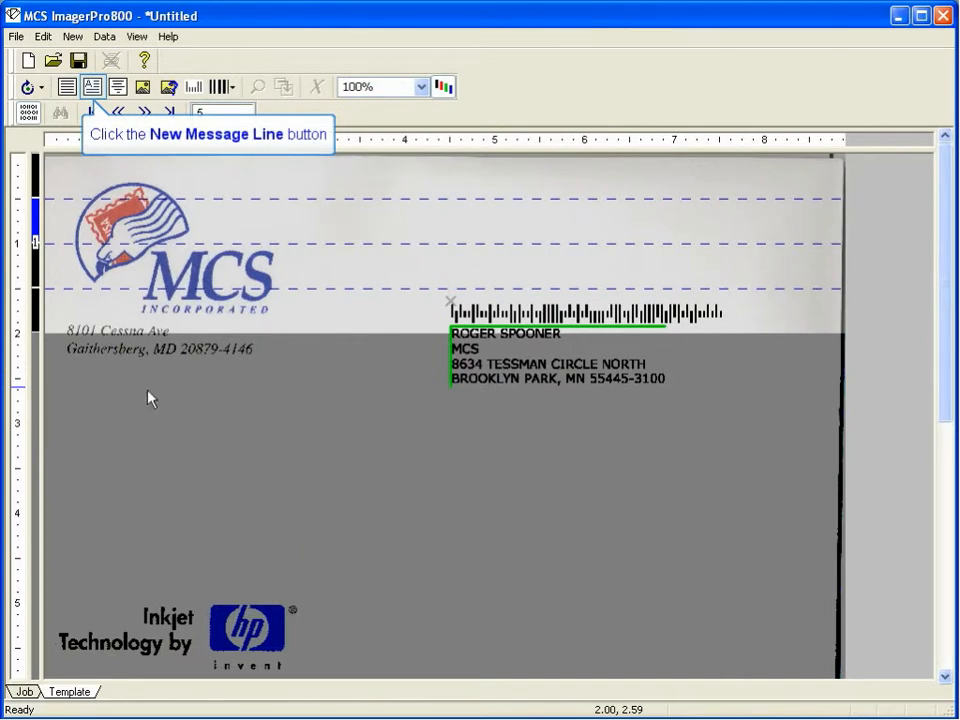
Add a new message line reading "Hey [Field 3], see you at the show!", inserting Field 3 from the data fields.
{"action": "left_click", "coordinate": [96, 91]}
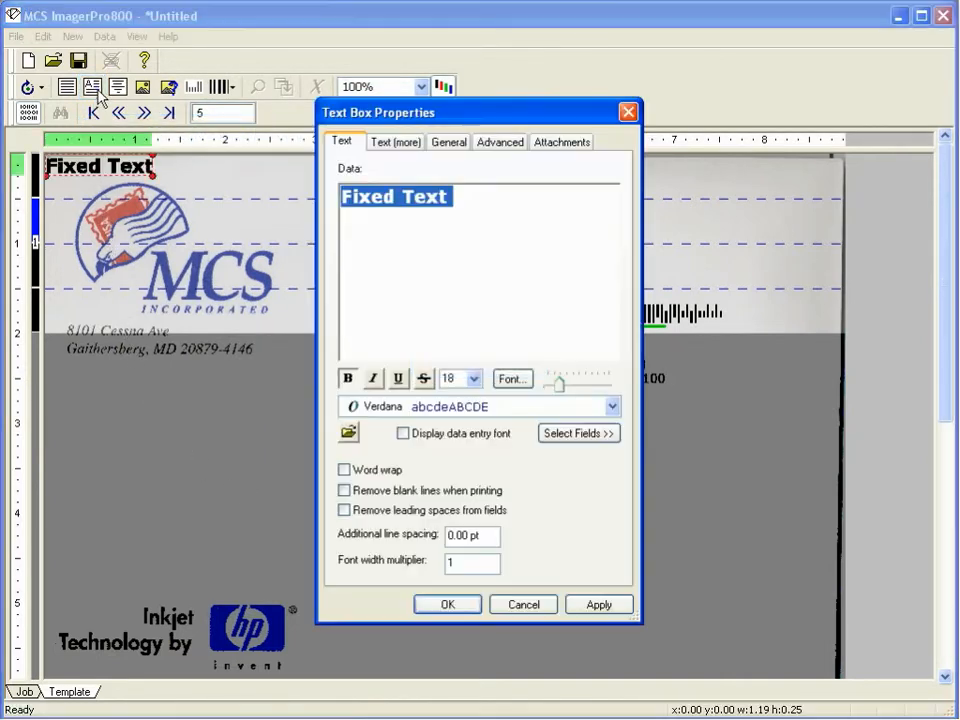
{"action": "type", "text": "Hey"}
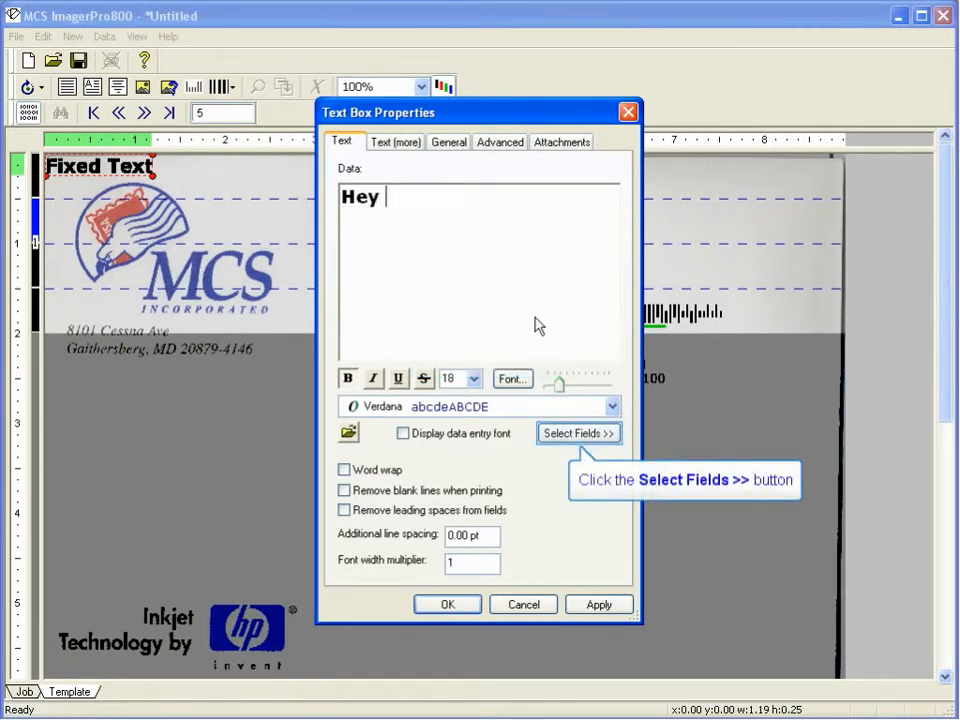
{"action": "left_click", "coordinate": [554, 432]}
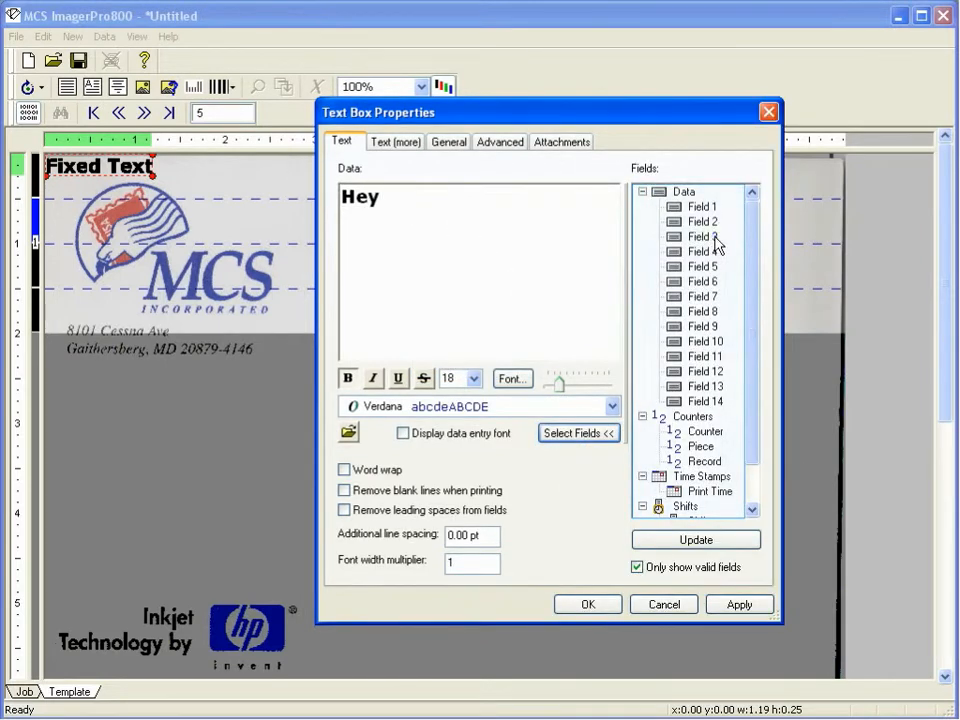
{"action": "double_click", "coordinate": [705, 237]}
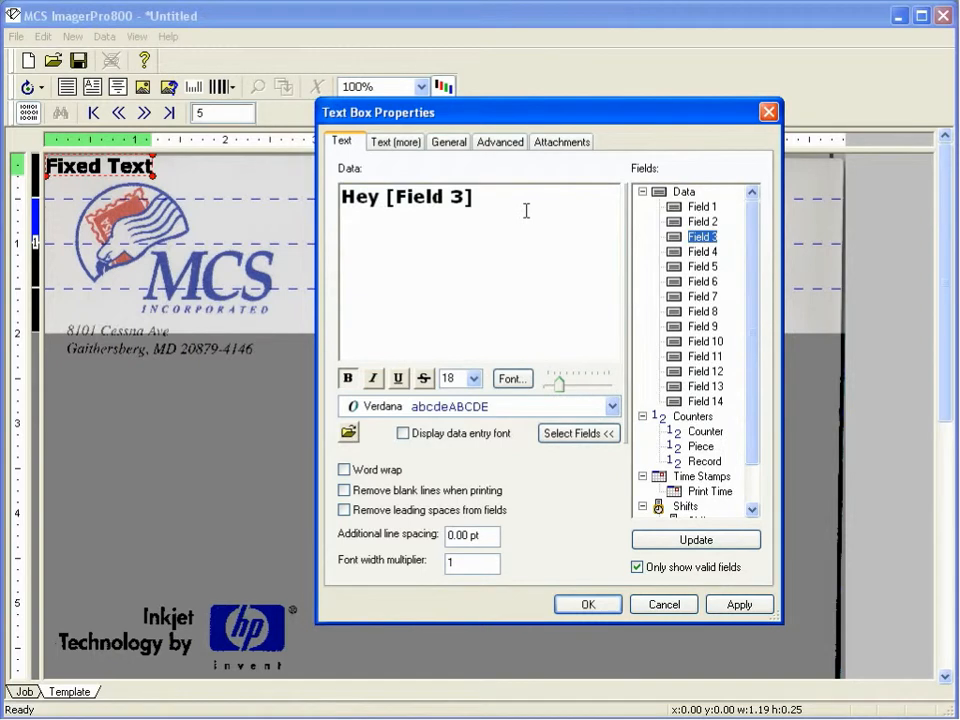
{"action": "type", "text": ", see you at the sho"}
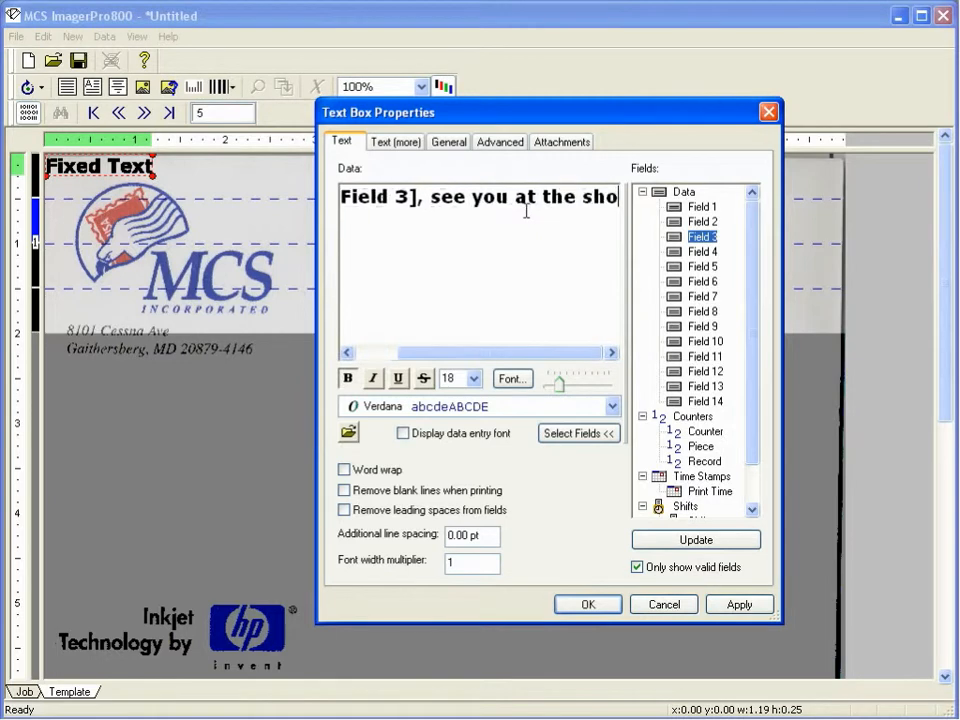
{"action": "type", "text": "w!"}
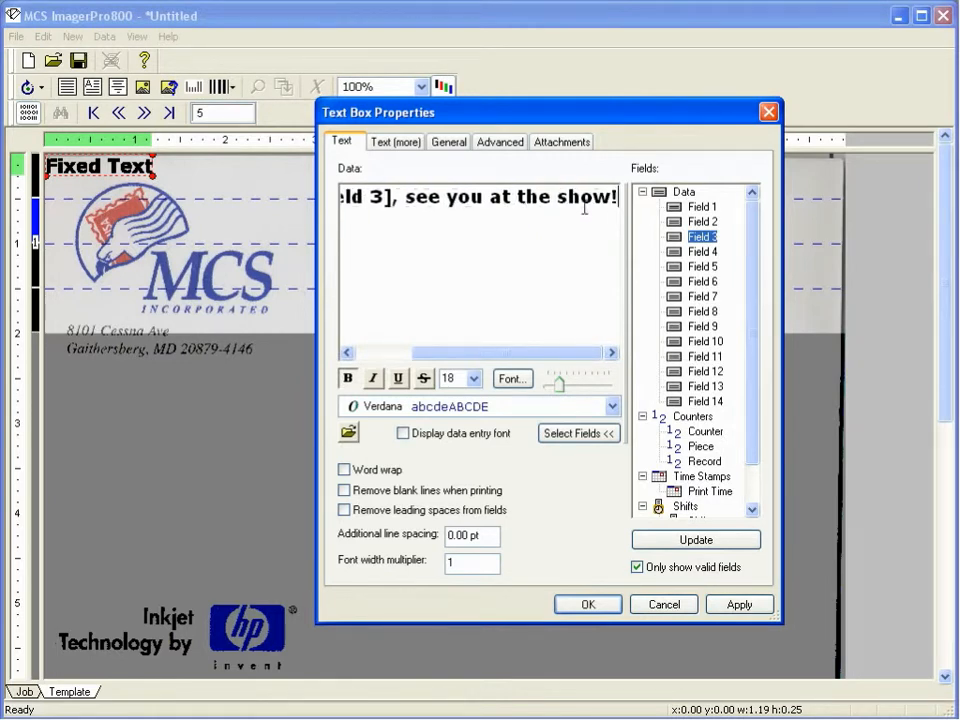
Change the font of the whole message to Comic Sans MS and apply the text box properties.
{"action": "key", "text": "ctrl+a"}
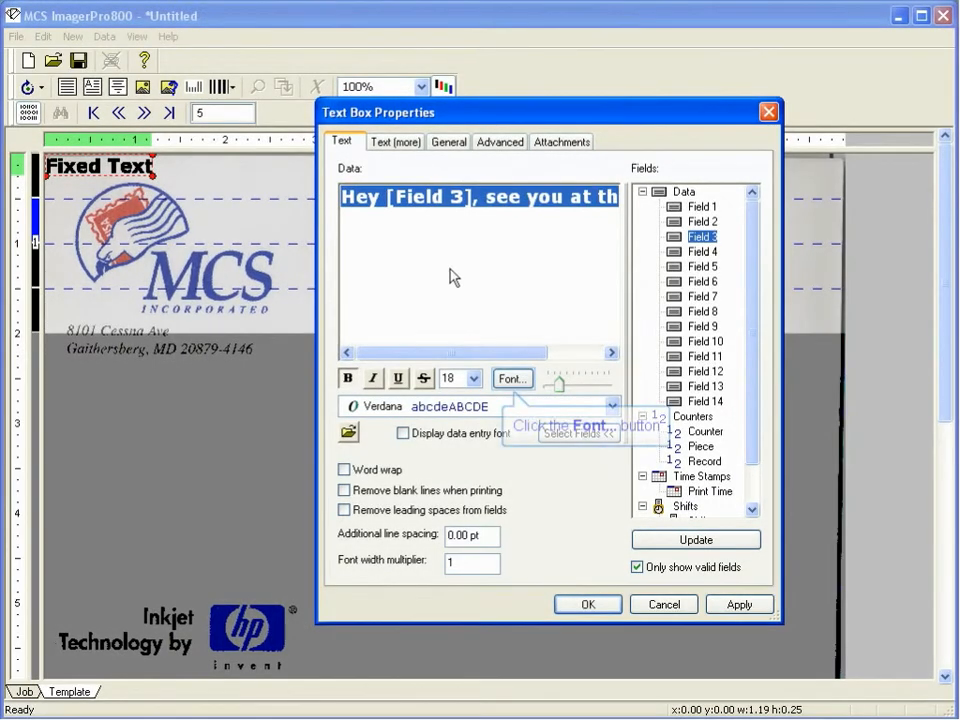
{"action": "left_click", "coordinate": [510, 380]}
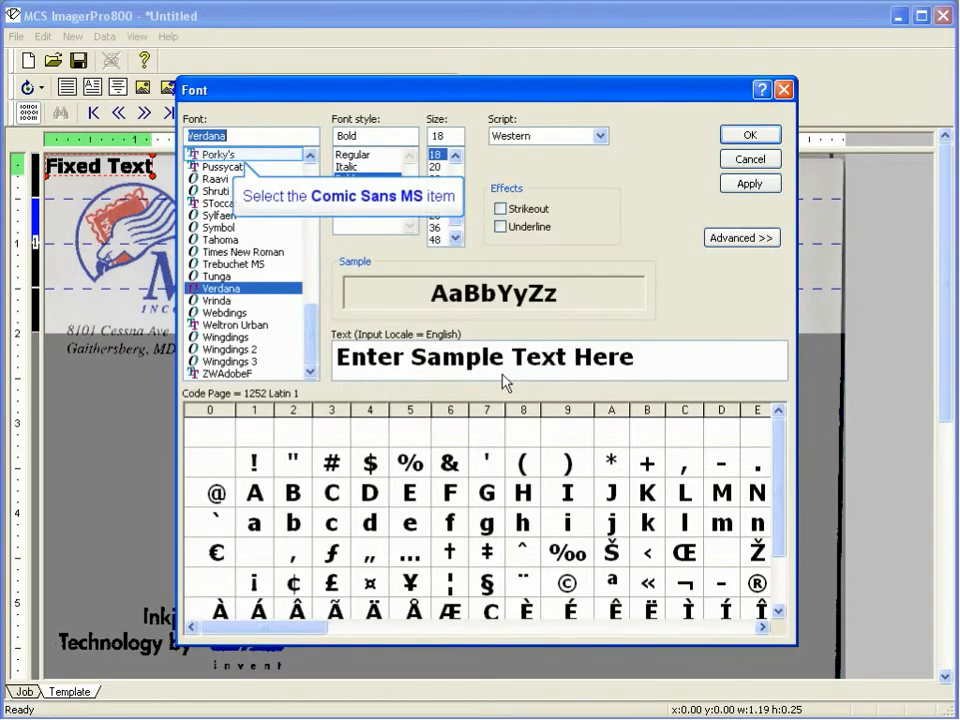
{"action": "type", "text": "co"}
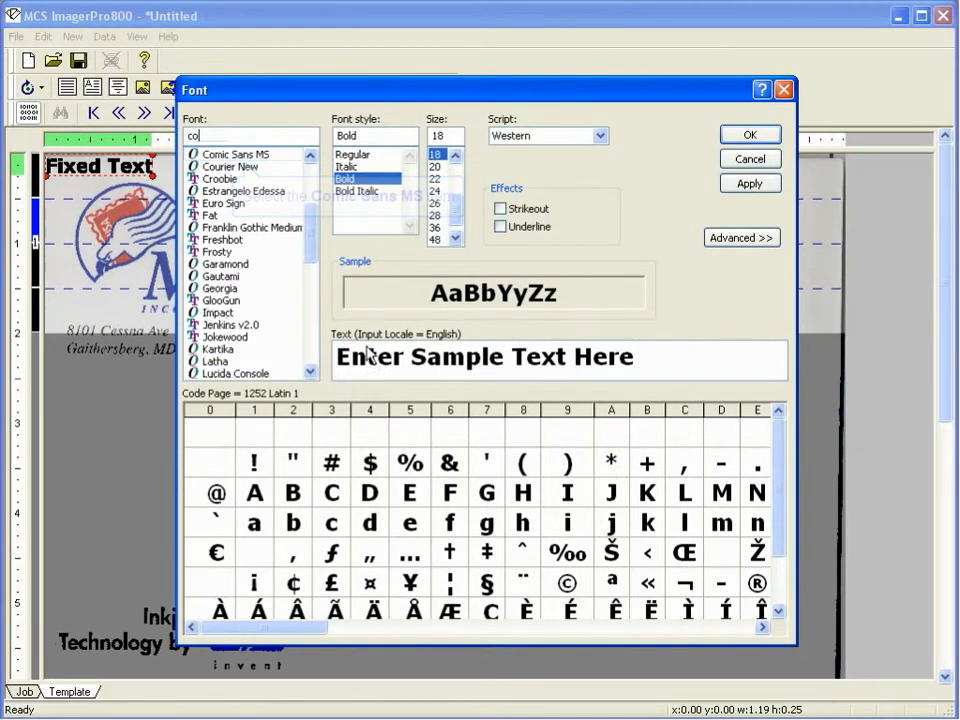
{"action": "left_click", "coordinate": [272, 155]}
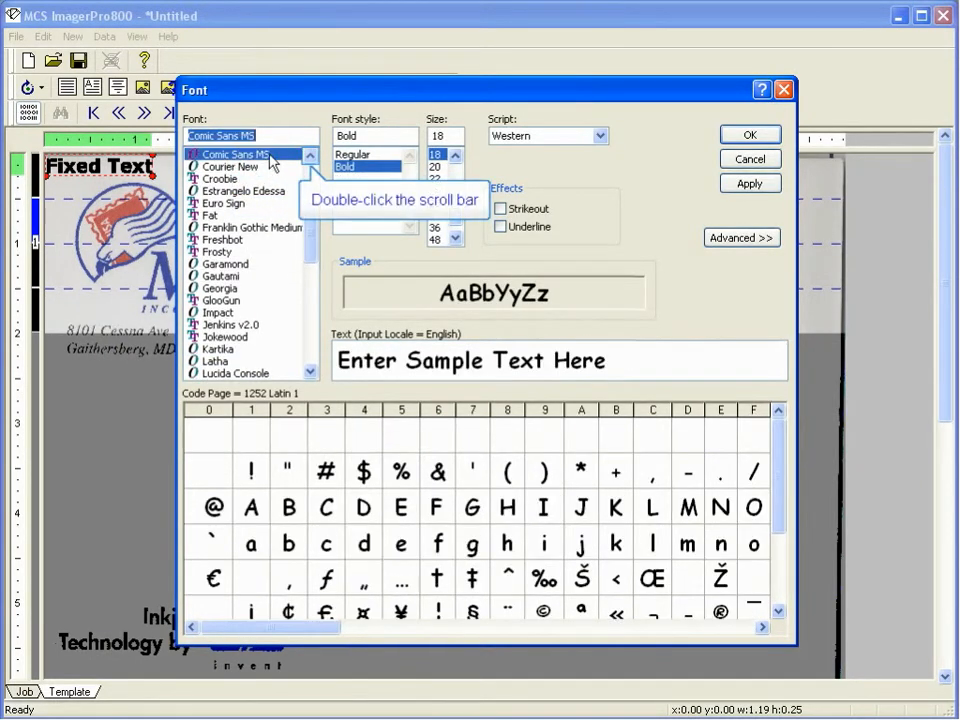
{"action": "double_click", "coordinate": [310, 156]}
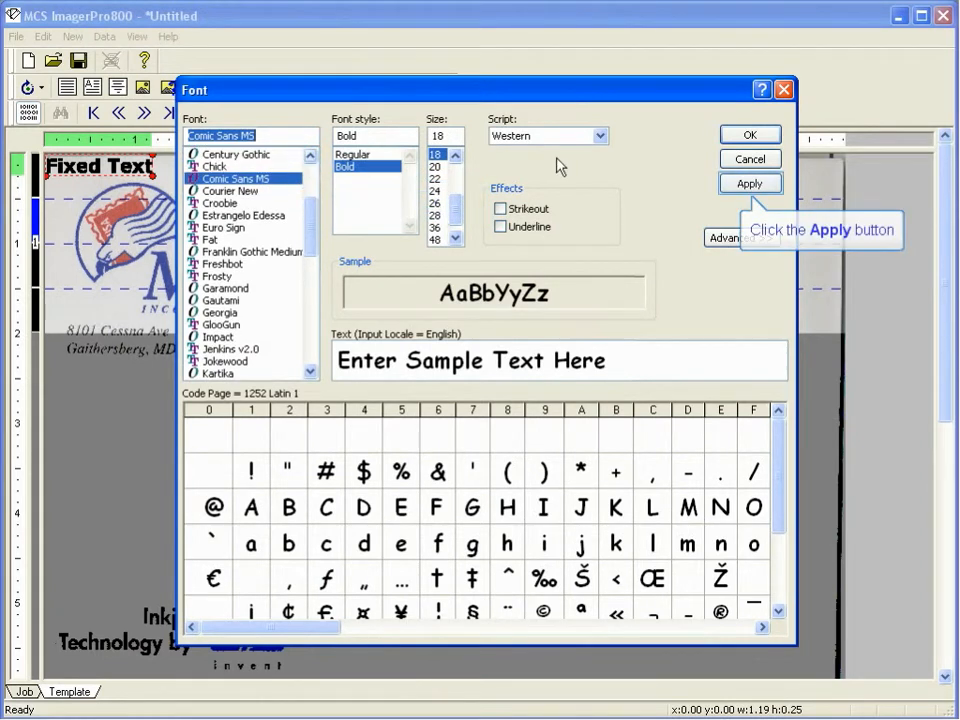
{"action": "left_click", "coordinate": [750, 183]}
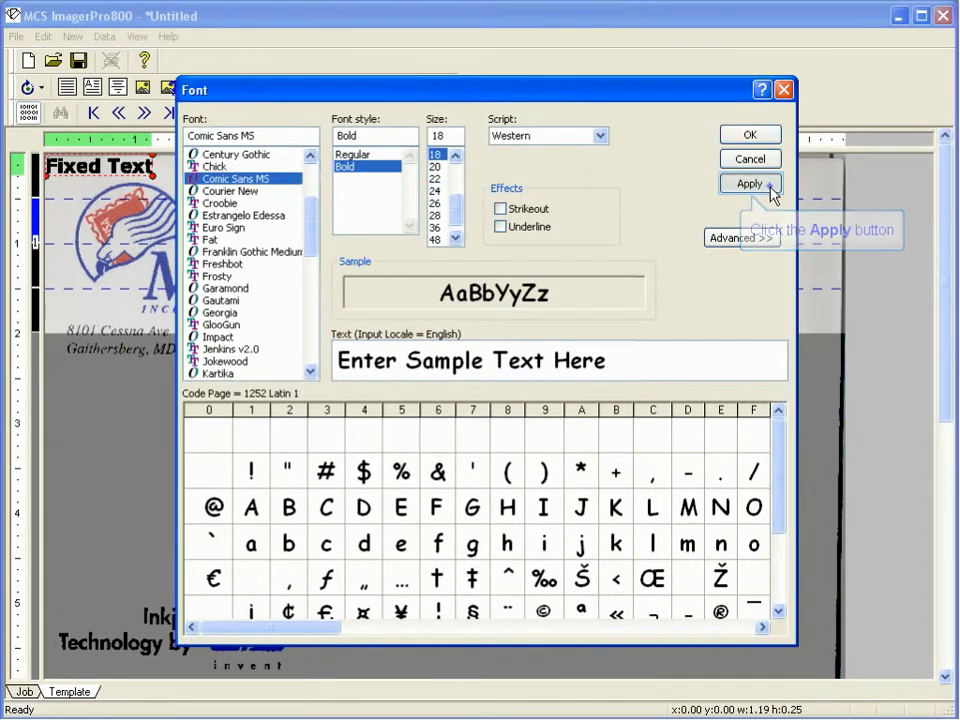
{"action": "left_click", "coordinate": [752, 137]}
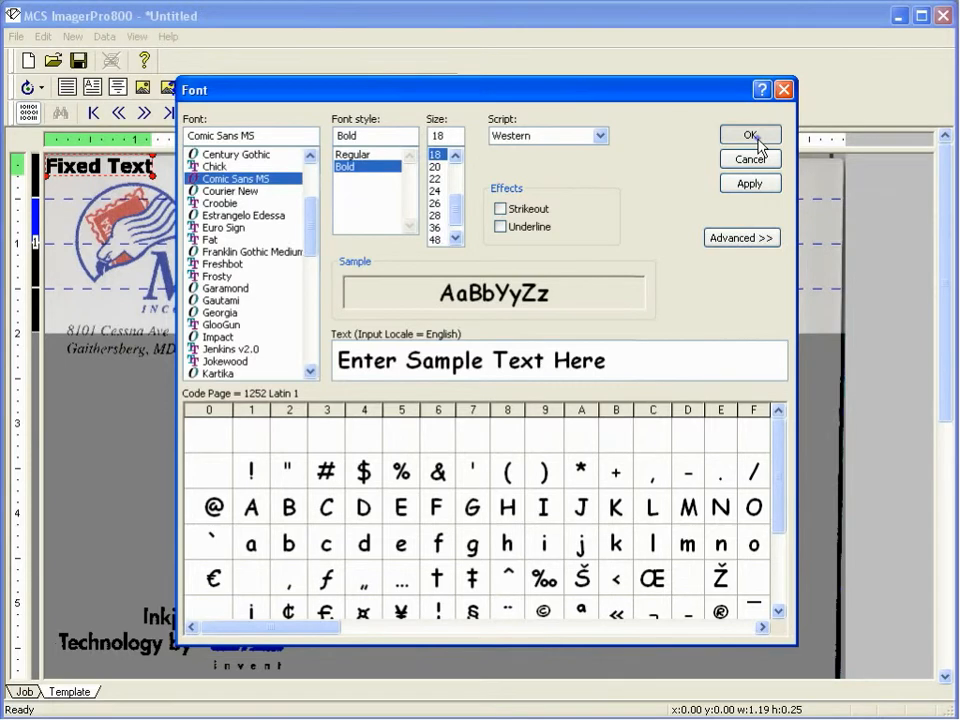
{"action": "left_click", "coordinate": [739, 604]}
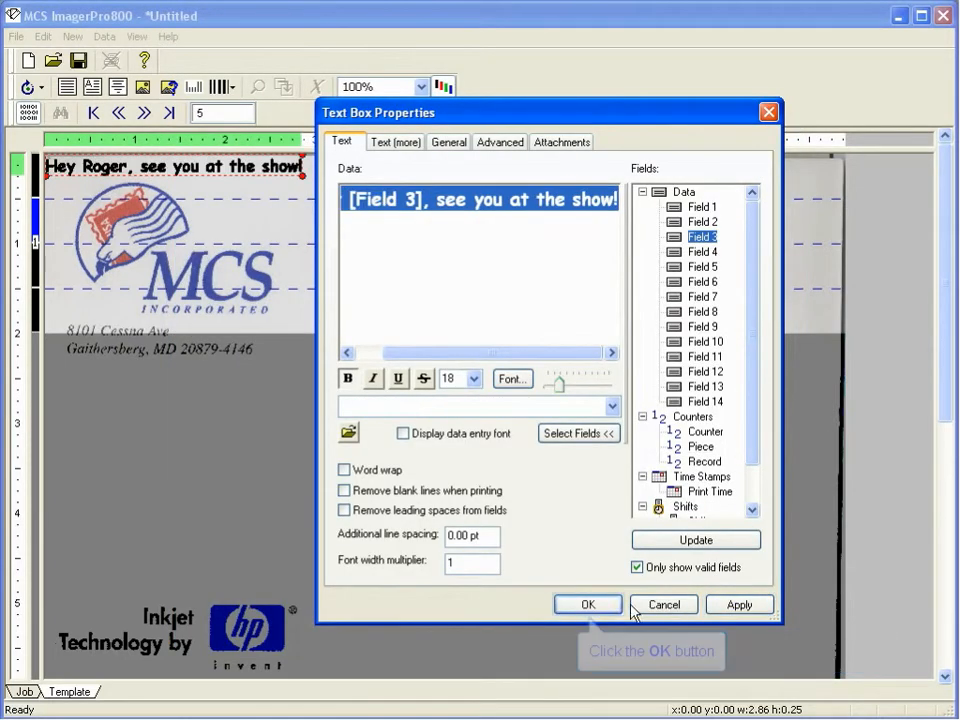
{"action": "left_click", "coordinate": [588, 605]}
Move the message line into the blue pen band at about x 4.13, y 0.74 and rotate it slightly counterclockwise.
{"action": "left_click_drag", "start_coordinate": [283, 172], "coordinate": [617, 250]}
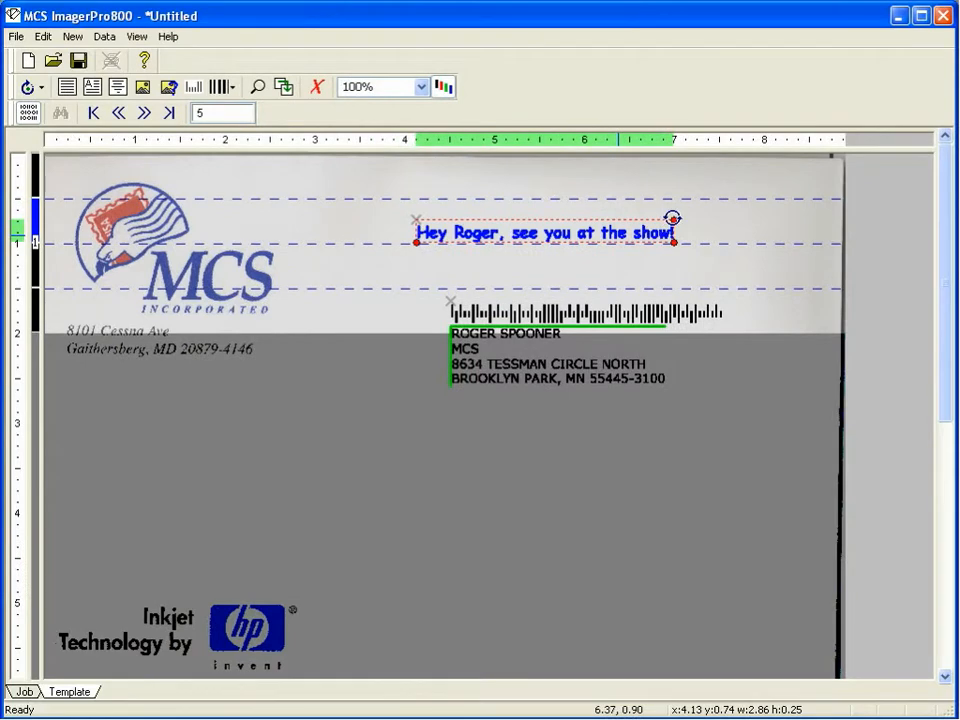
{"action": "left_click_drag", "start_coordinate": [671, 217], "coordinate": [674, 207]}
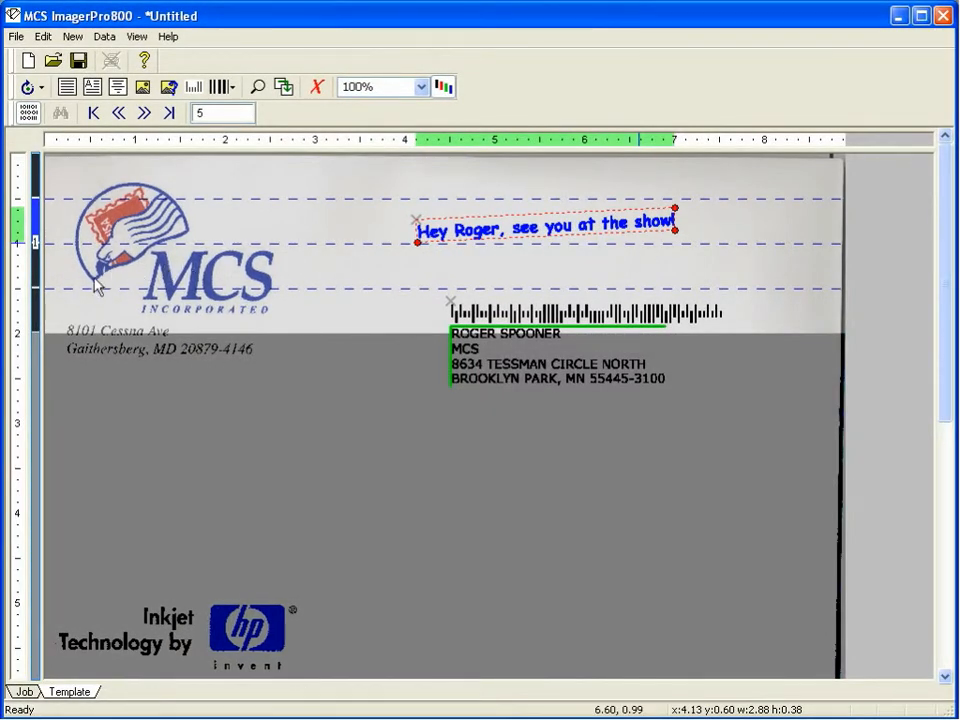
Activate Print Area 2 and move it down to just above the HP logo, spanning about 3.1 to 5.1 inches vertically.
{"action": "right_click", "coordinate": [37, 319]}
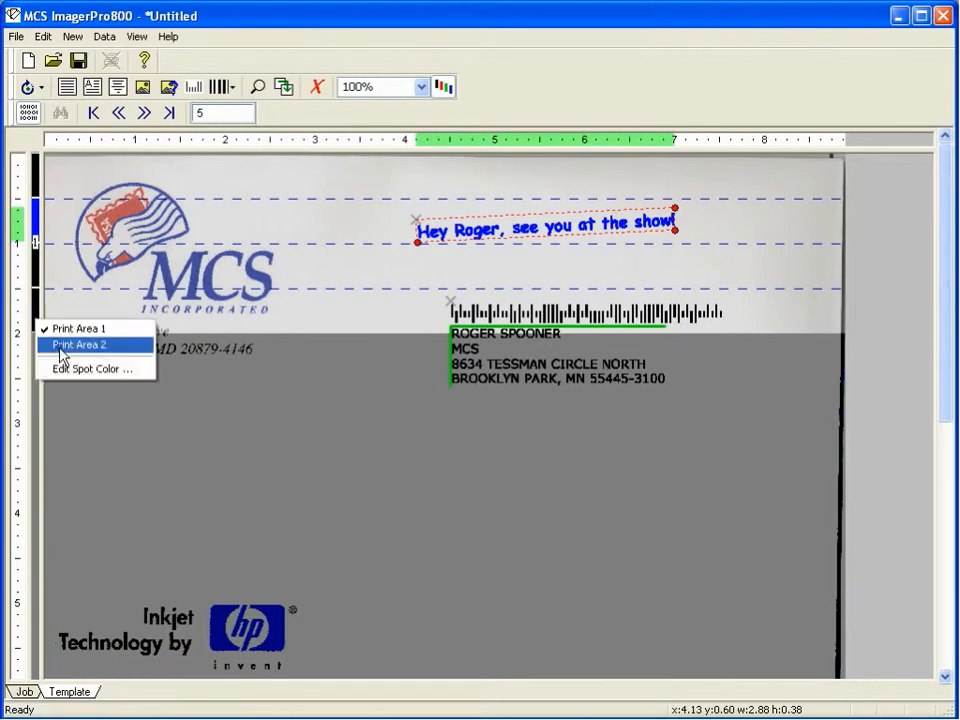
{"action": "left_click", "coordinate": [62, 345]}
{"action": "left_click_drag", "start_coordinate": [40, 365], "coordinate": [57, 547]}
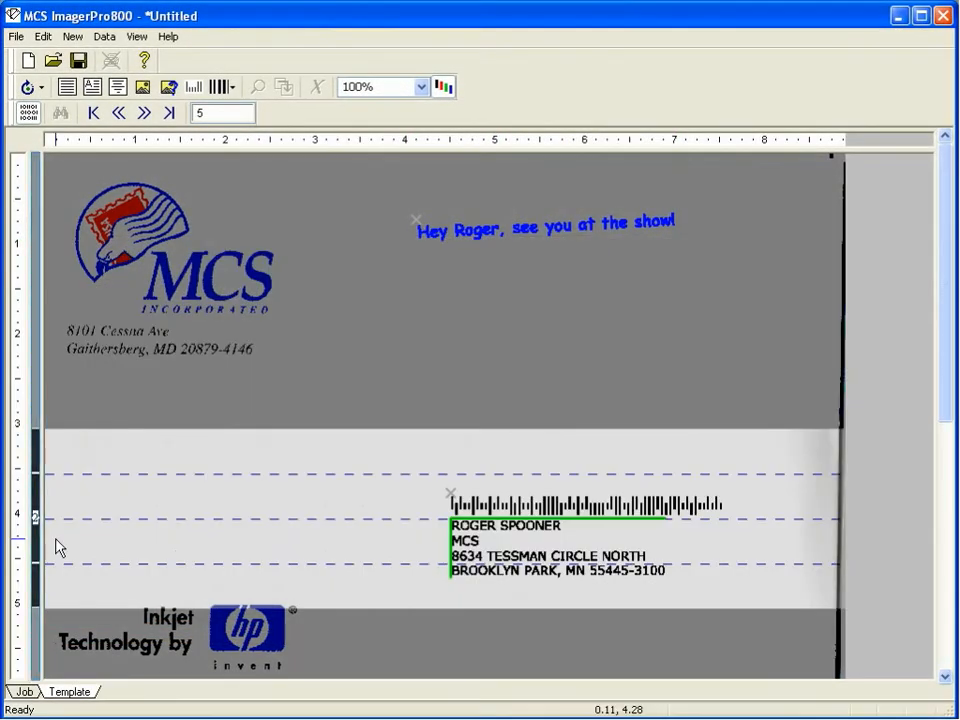
Activate Print Area 1 and move it down so it spans about 1.5 to 3.5 inches vertically, above the barcode.
{"action": "right_click", "coordinate": [37, 477]}
{"action": "left_click", "coordinate": [54, 485]}
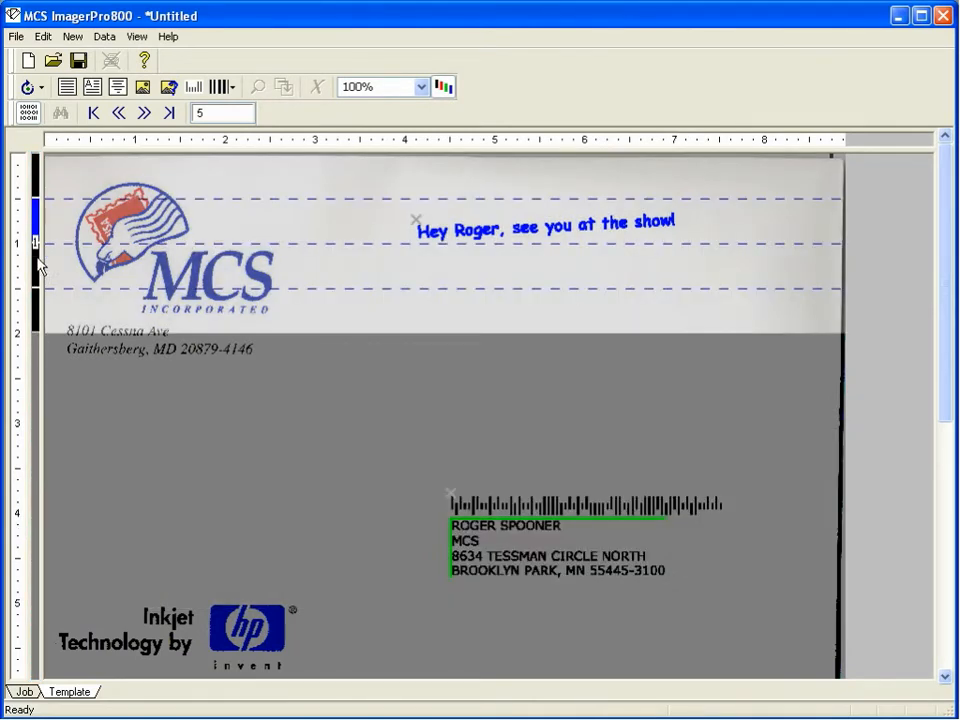
{"action": "left_click_drag", "start_coordinate": [36, 242], "coordinate": [40, 360]}
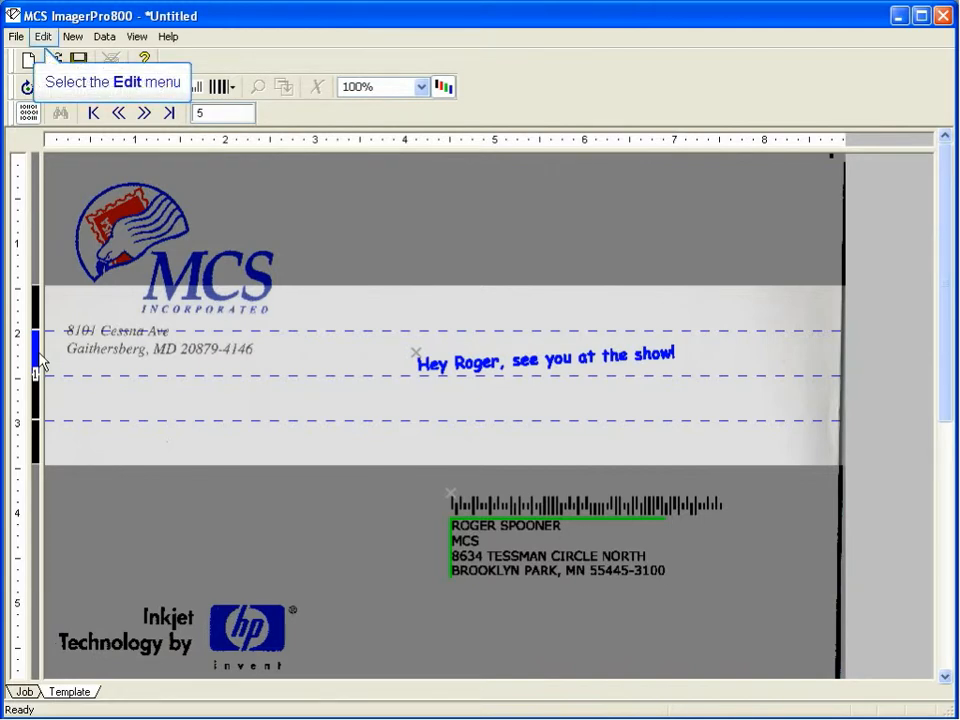
Set up a print proof with the border width and margin width disabled and the background image included.
{"action": "left_click", "coordinate": [42, 36]}
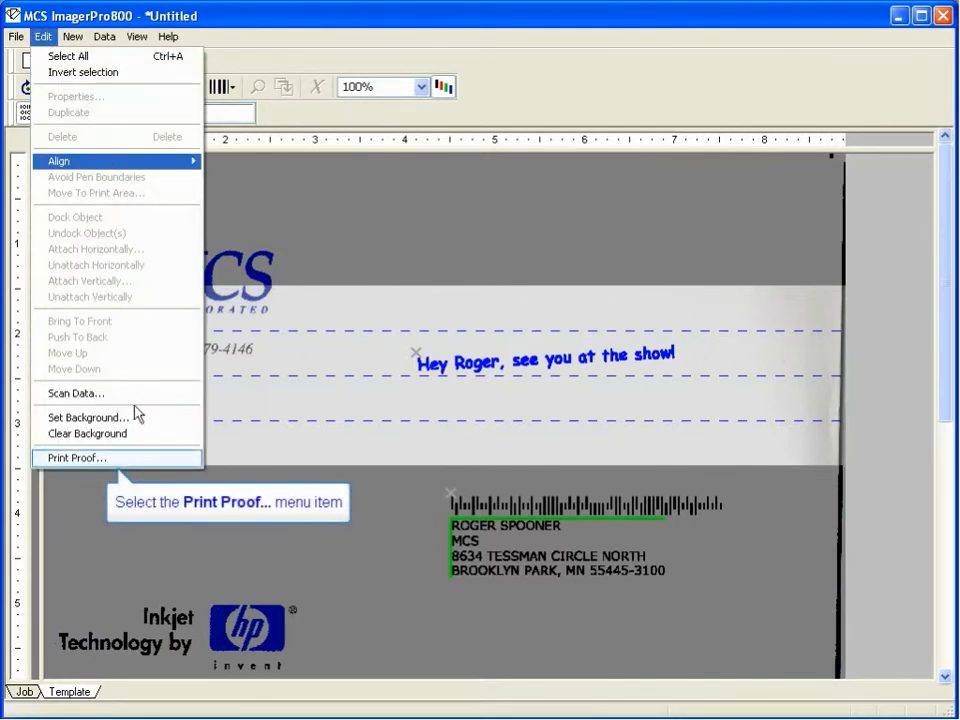
{"action": "left_click", "coordinate": [137, 458]}
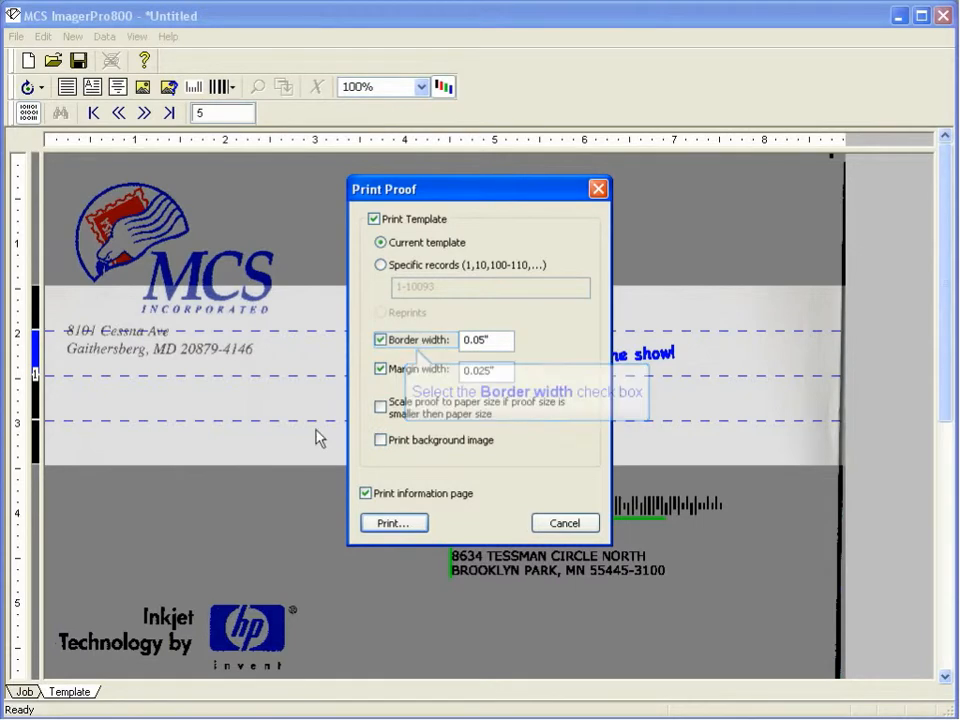
{"action": "left_click", "coordinate": [380, 340]}
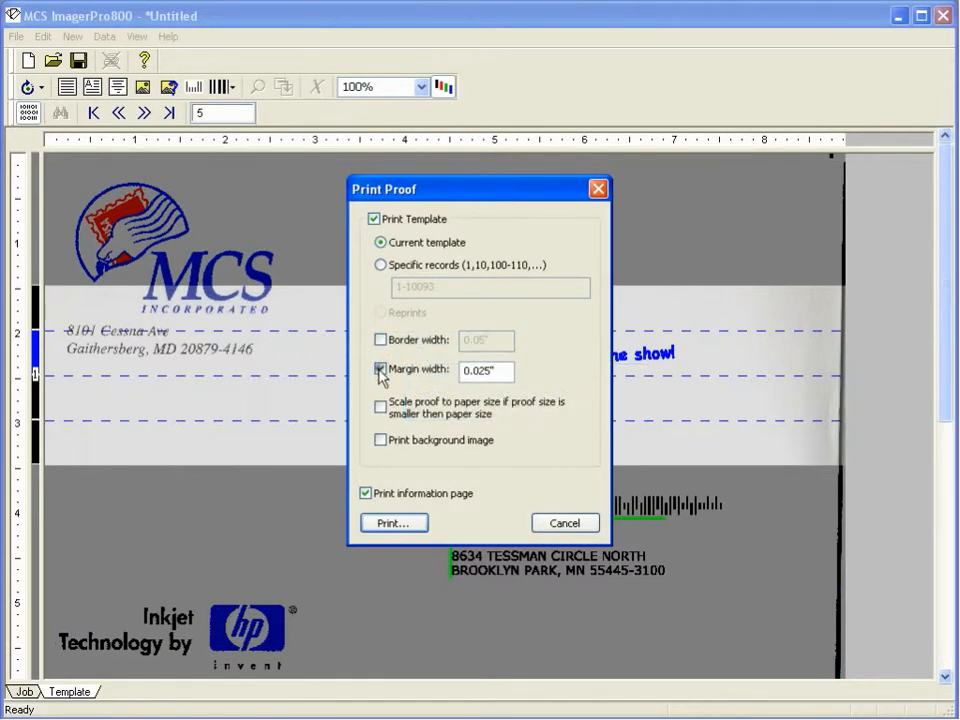
{"action": "left_click", "coordinate": [380, 369]}
{"action": "left_click", "coordinate": [381, 440]}
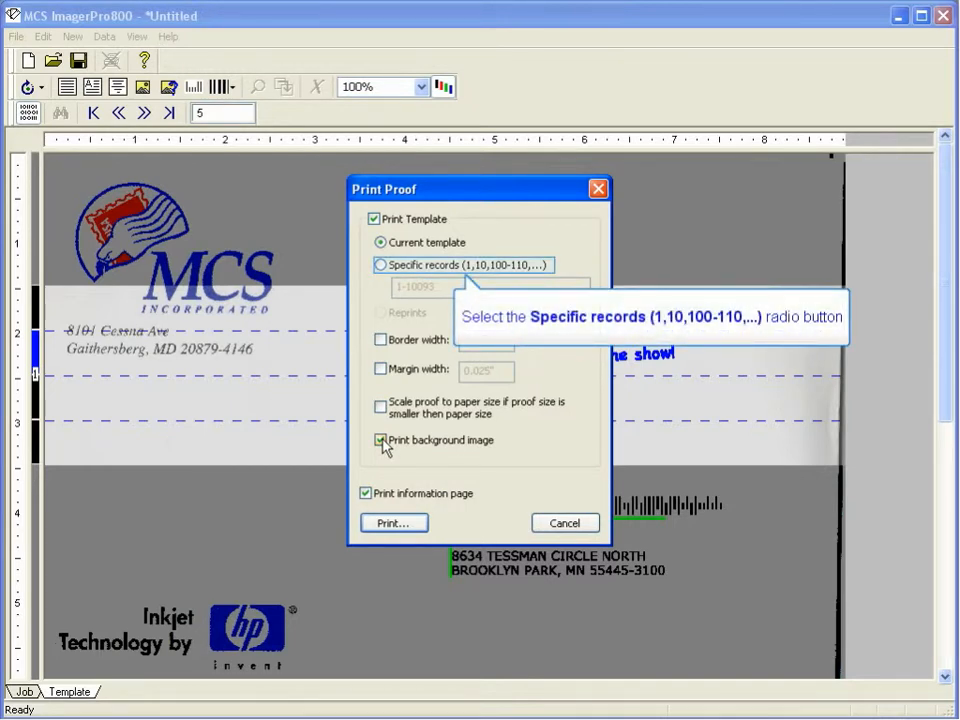
Limit the proof to specific records 1-5.
{"action": "left_click", "coordinate": [381, 265]}
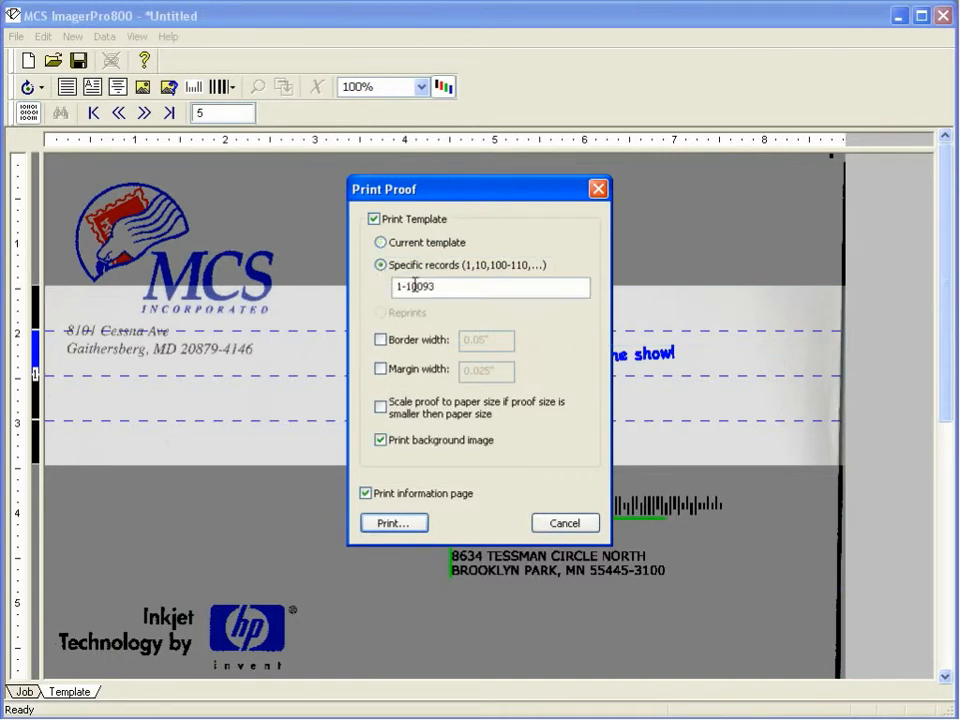
{"action": "double_click", "coordinate": [416, 286]}
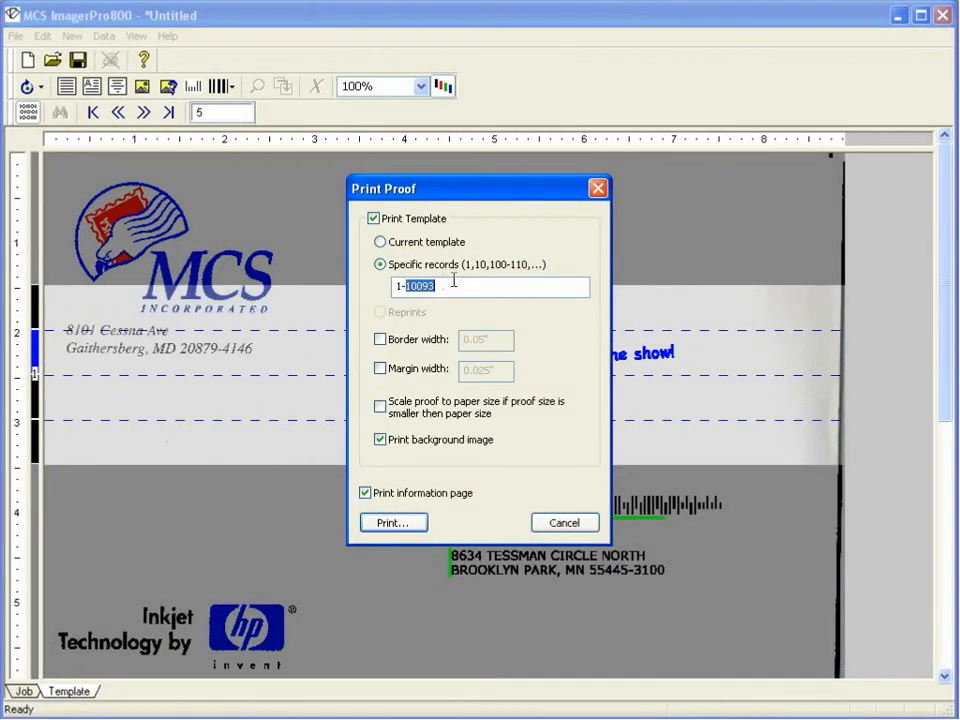
{"action": "type", "text": "32"}
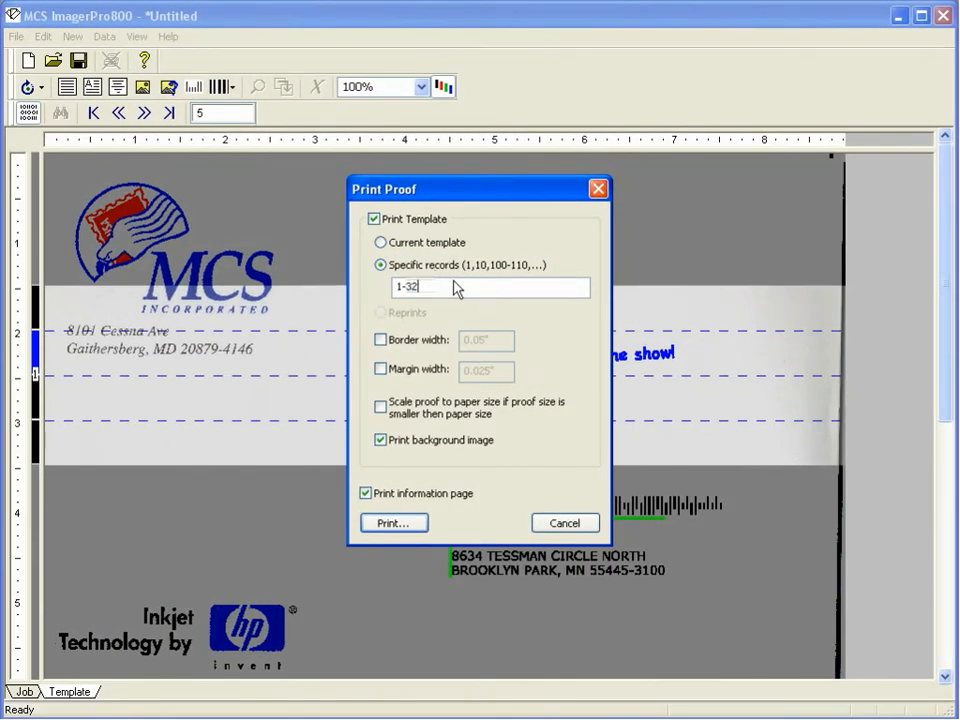
{"action": "key", "text": "BackSpace"}
{"action": "key", "text": "BackSpace"}
{"action": "type", "text": "5"}
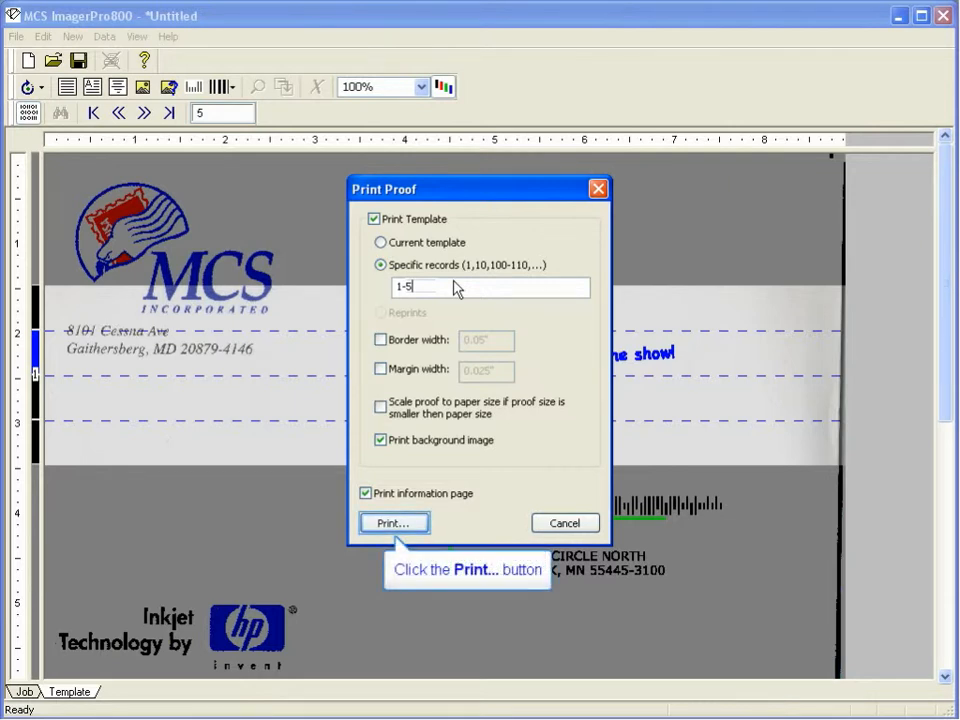
Choose Adobe PDF as the printer for the proof and set its page orientation to Landscape.
{"action": "left_click", "coordinate": [411, 528]}
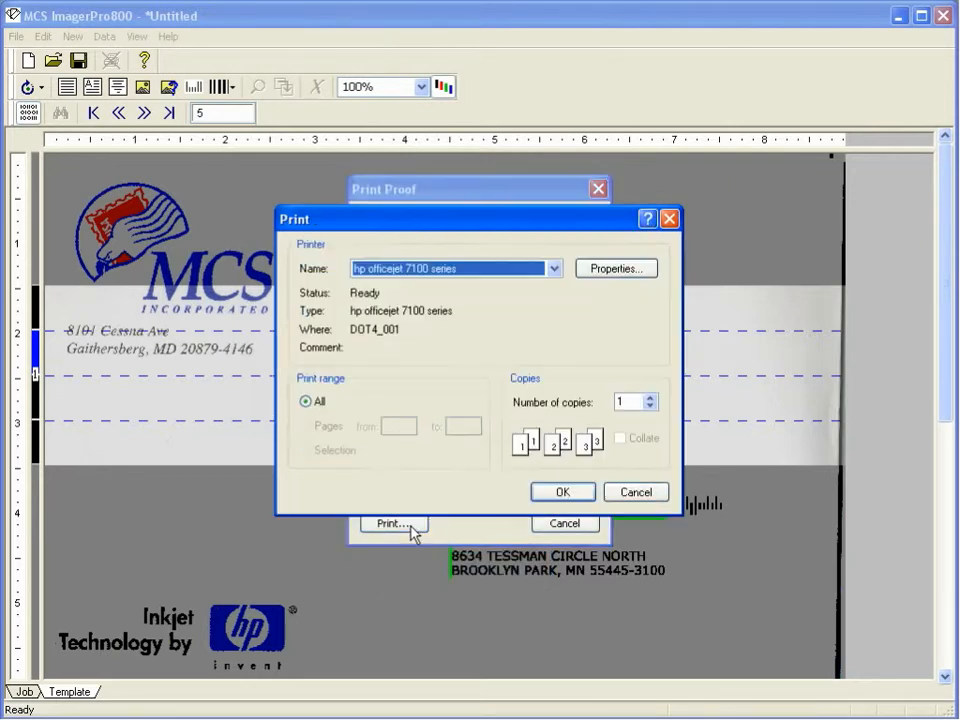
{"action": "left_click", "coordinate": [554, 269]}
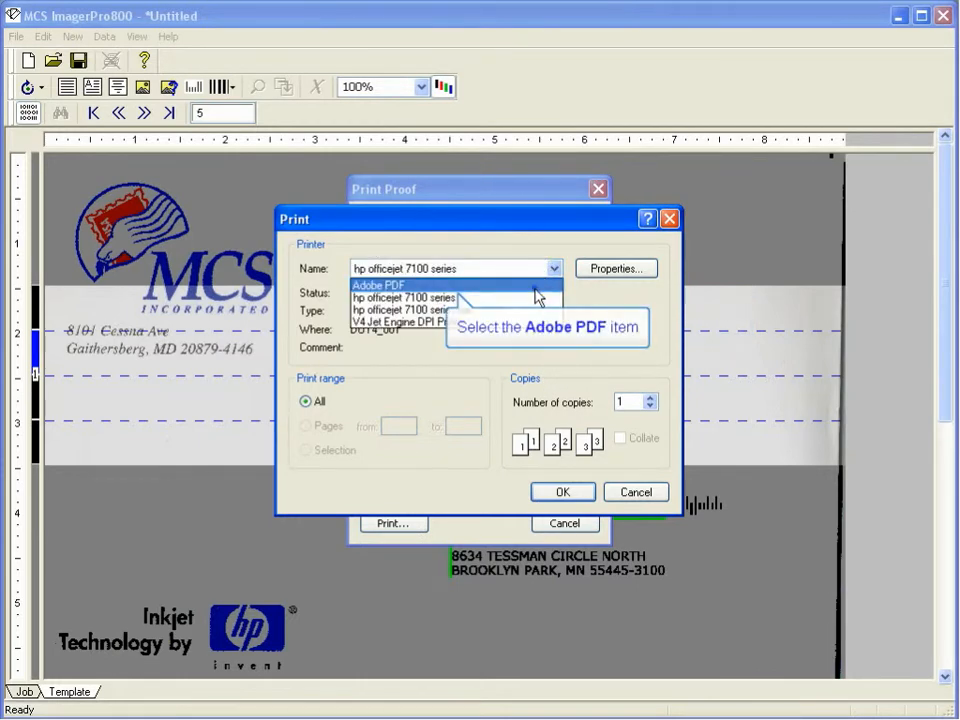
{"action": "left_click", "coordinate": [556, 286]}
{"action": "left_click", "coordinate": [591, 269]}
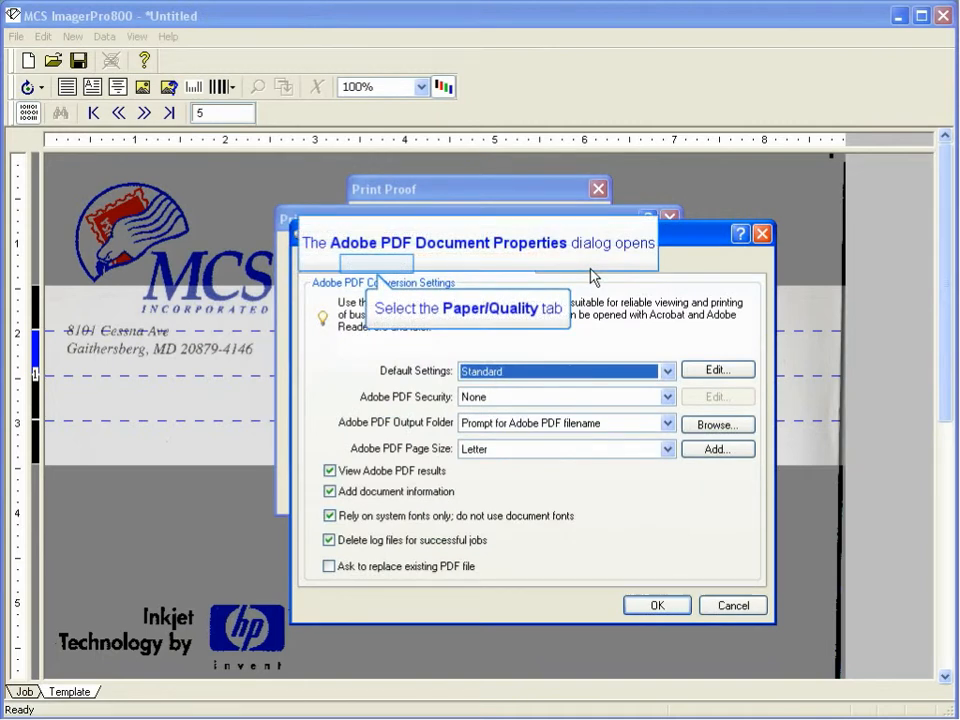
{"action": "left_click", "coordinate": [378, 263]}
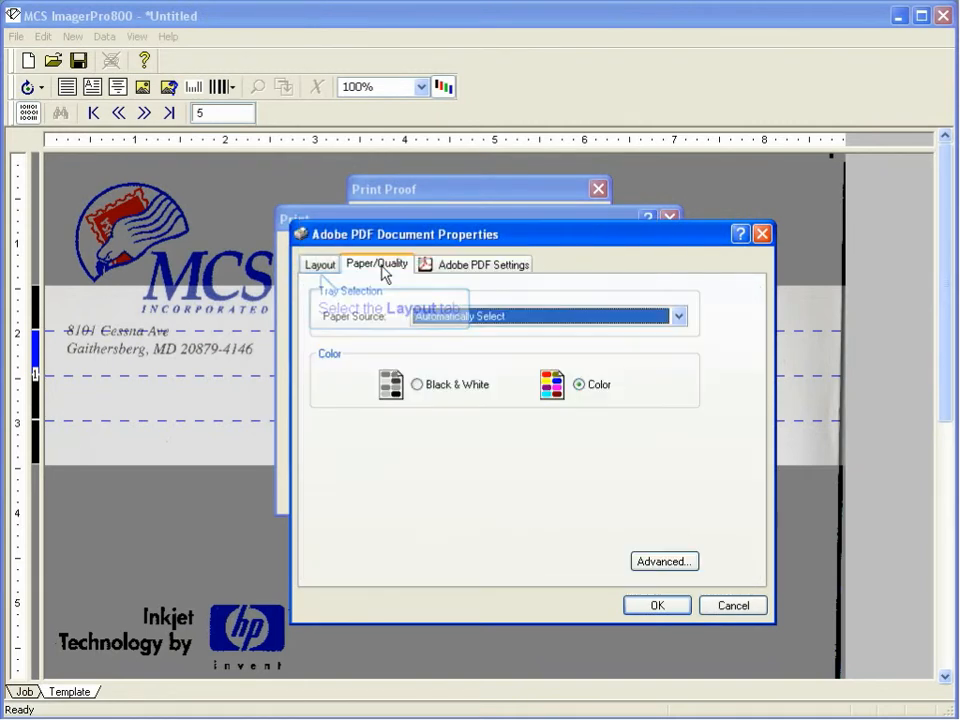
{"action": "left_click", "coordinate": [320, 265]}
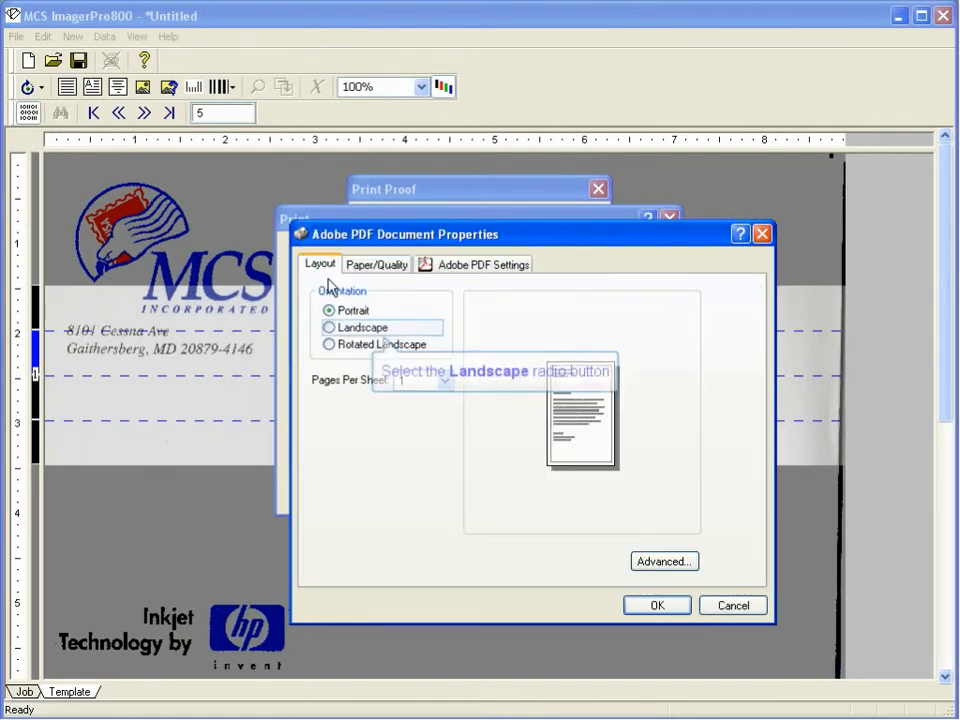
{"action": "left_click", "coordinate": [333, 328]}
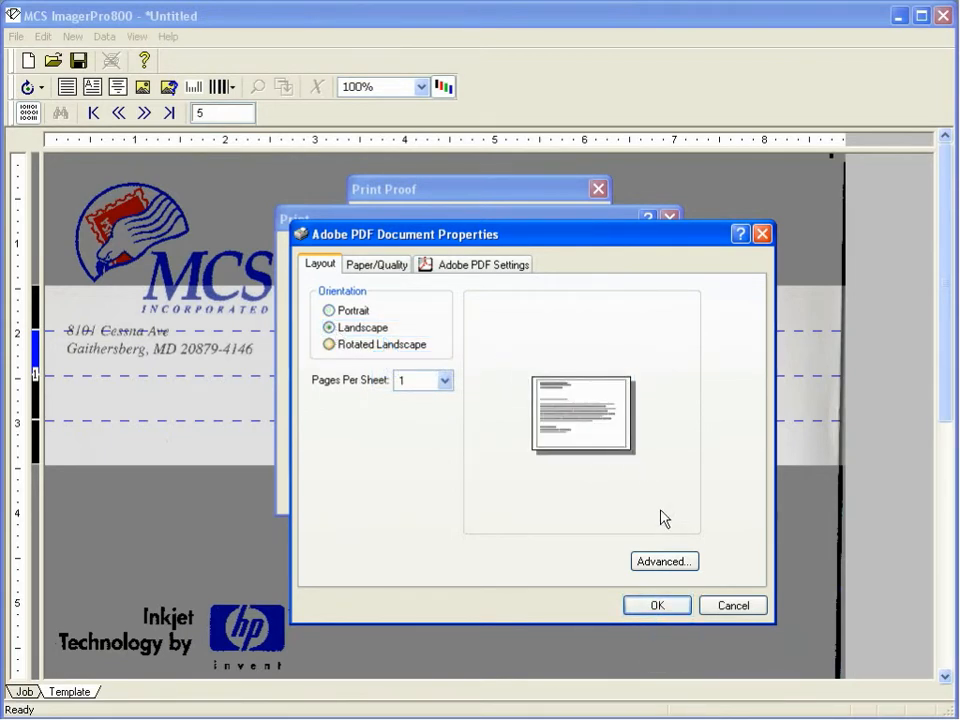
{"action": "left_click", "coordinate": [675, 606]}
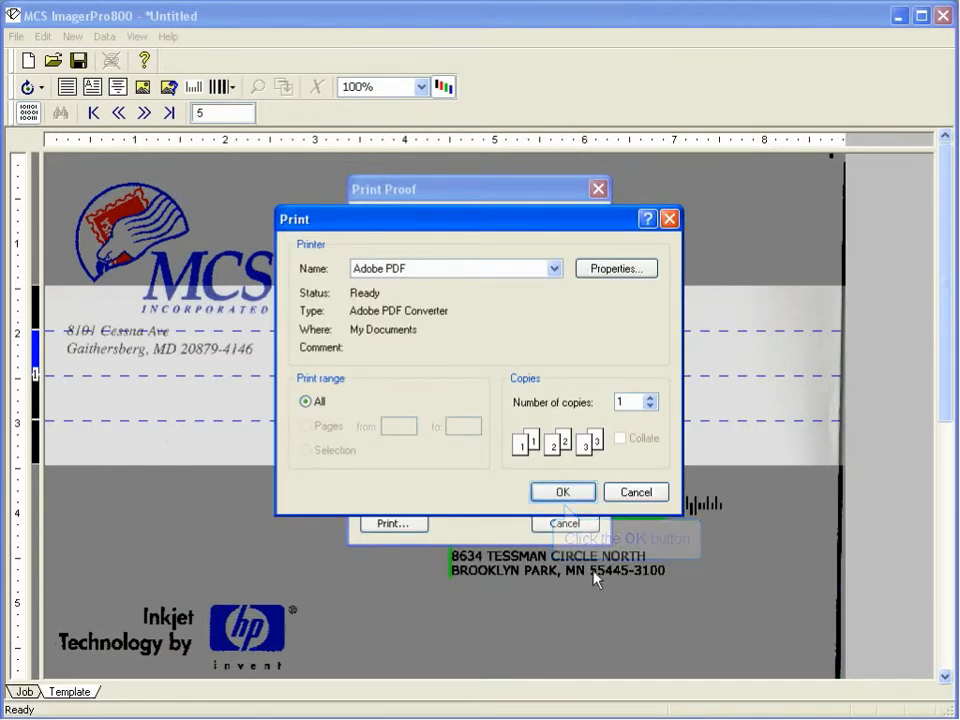
Print the proof to PDF and save it as Job 2112.pdf in the job 2112 folder.
{"action": "left_click", "coordinate": [575, 494]}
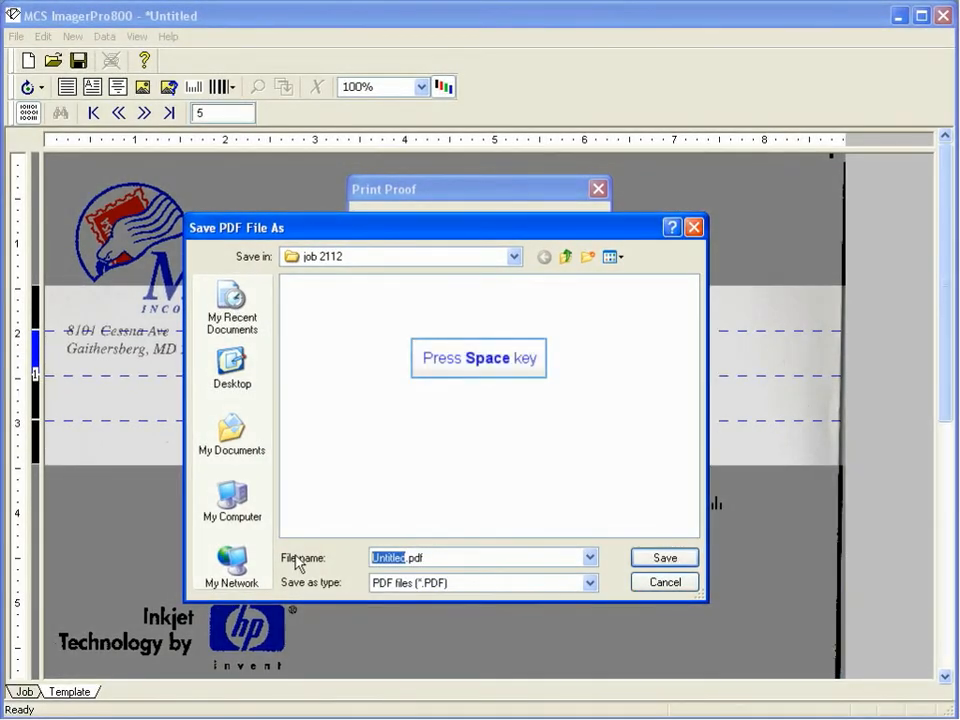
{"action": "type", "text": "Job"}
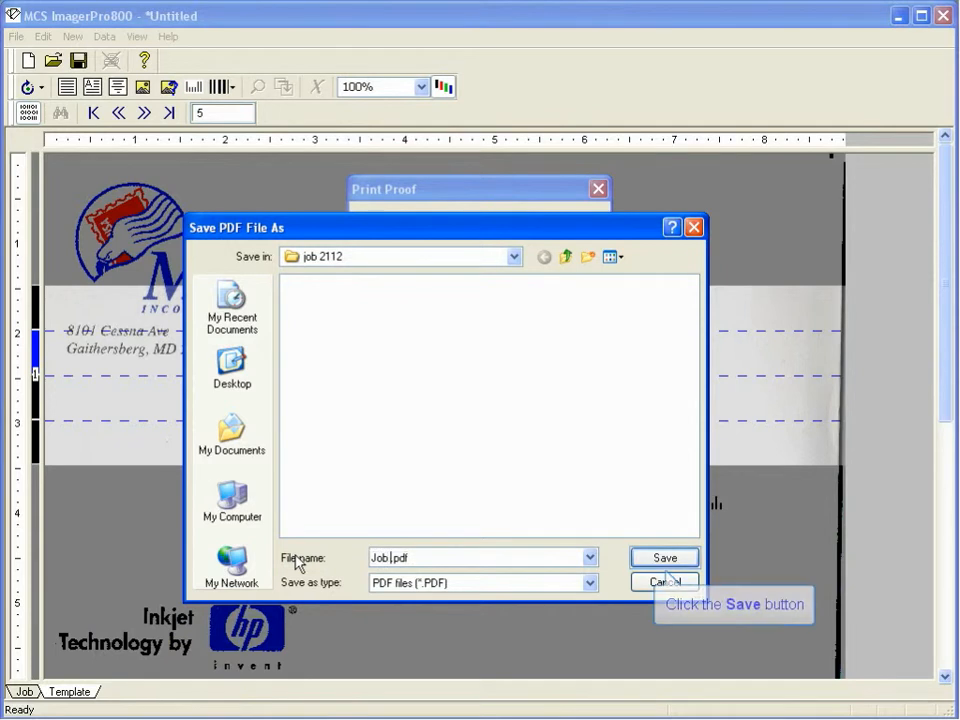
{"action": "type", "text": " 2112"}
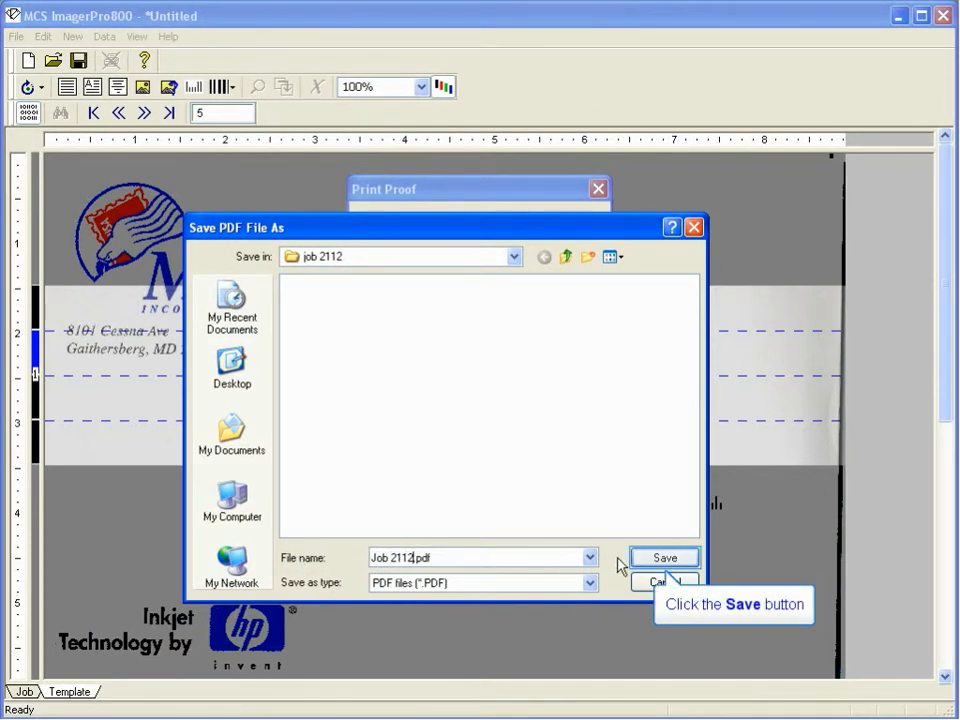
{"action": "left_click", "coordinate": [654, 563]}
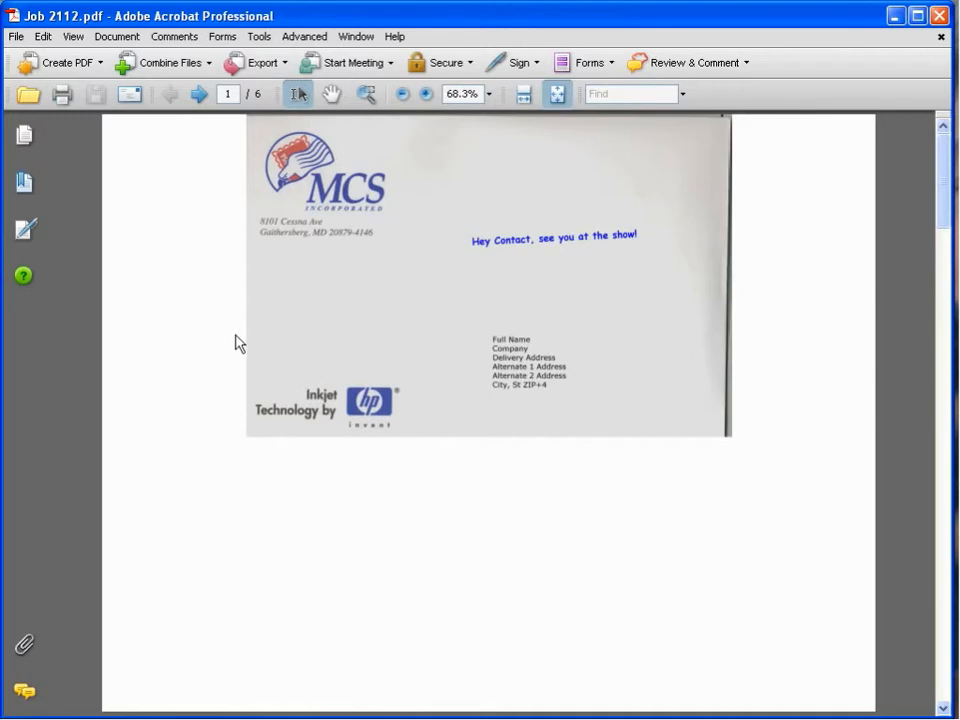
Review the PDF proof in Adobe Acrobat, examining each record's message, barcode and address, plus the job information page.
{"action": "scroll", "coordinate": [223, 238], "scroll_direction": "down", "scroll_amount": 1}
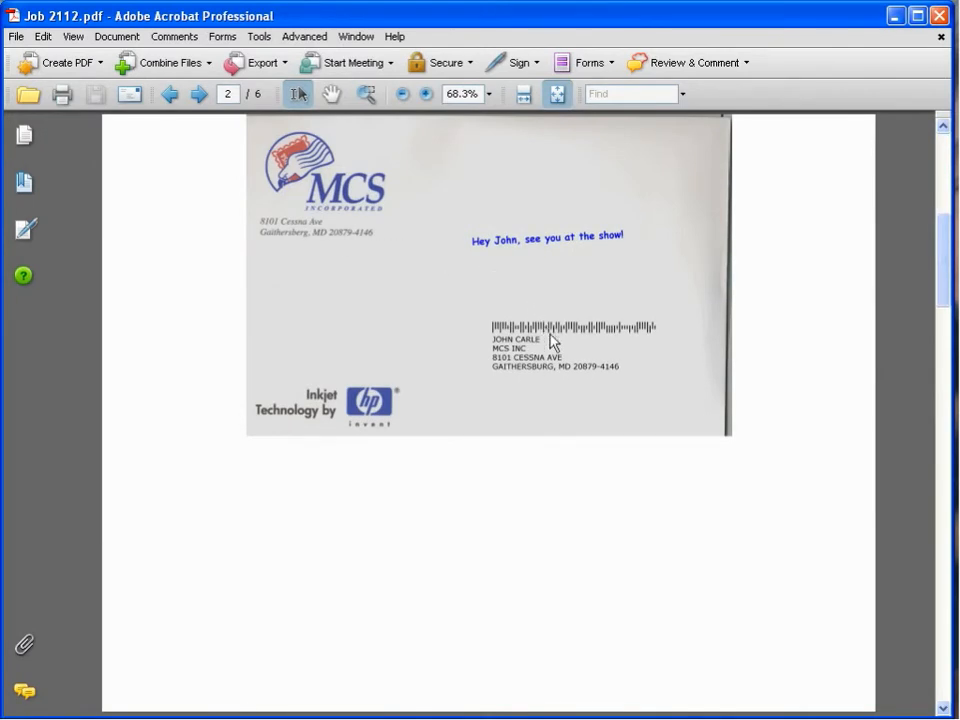
{"action": "scroll", "coordinate": [557, 377], "scroll_direction": "down", "scroll_amount": 1}
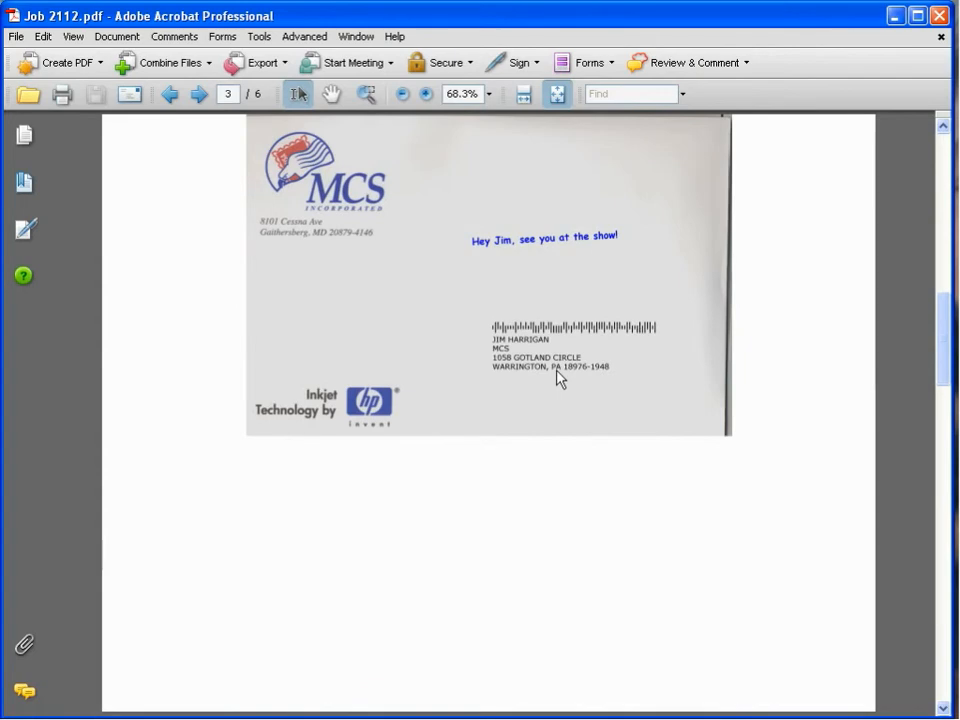
{"action": "scroll", "coordinate": [557, 377], "scroll_direction": "down", "scroll_amount": 1}
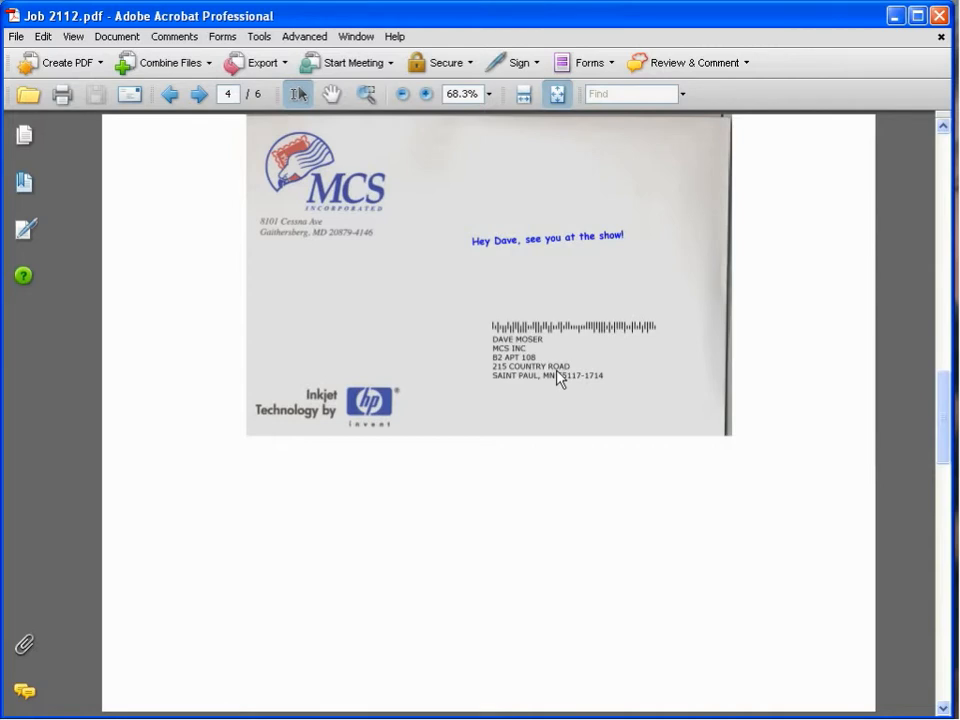
{"action": "key", "text": "Page_Down"}
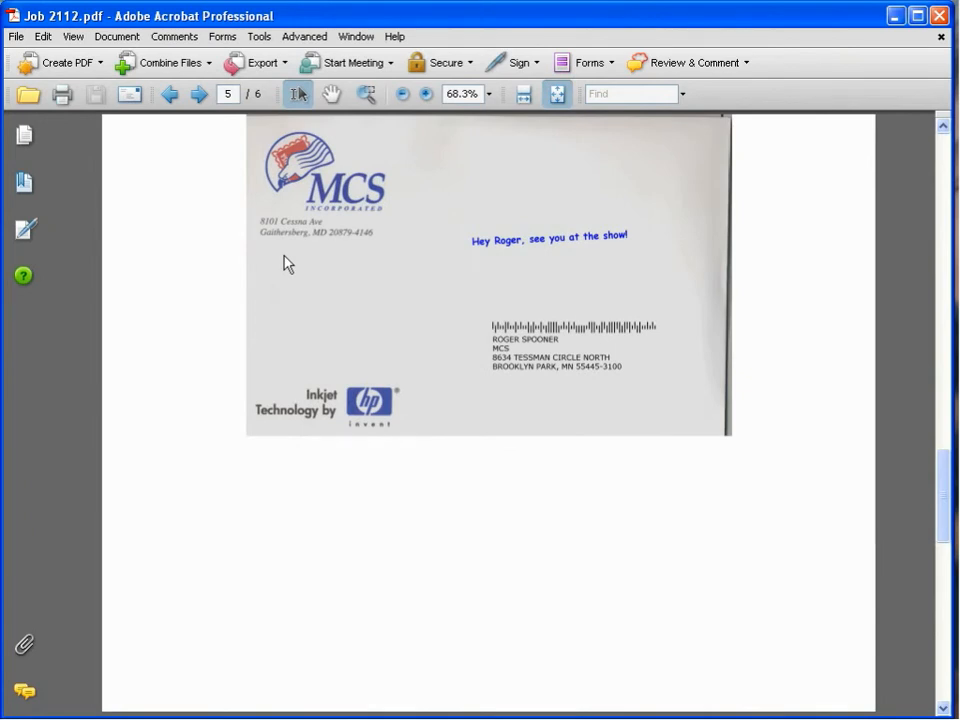
{"action": "key", "text": "Page_Down"}
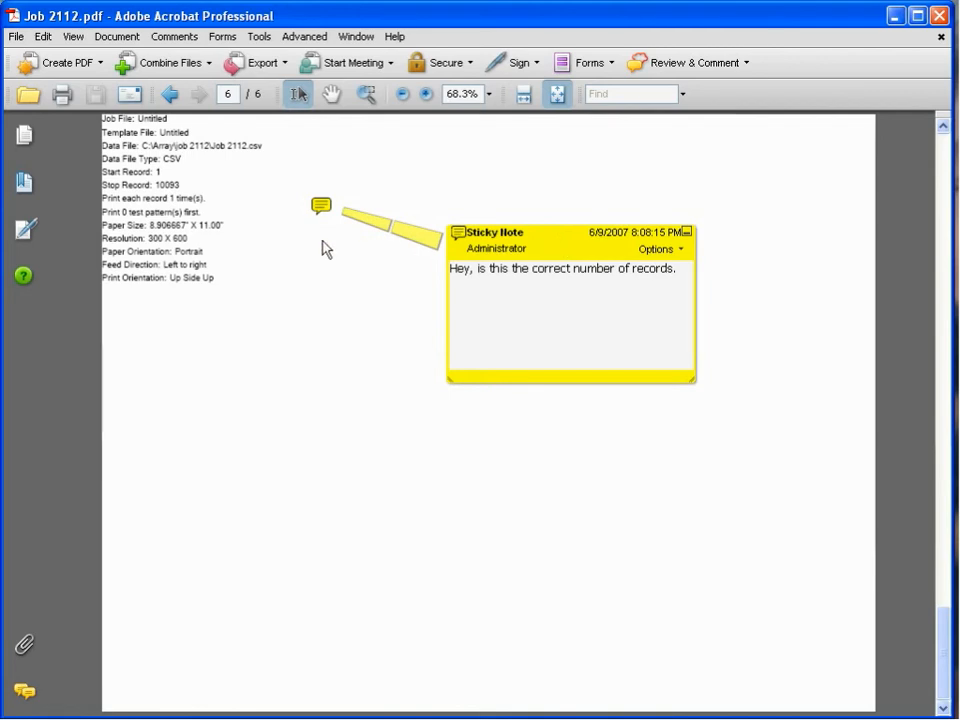
{"action": "key", "text": "Left"}
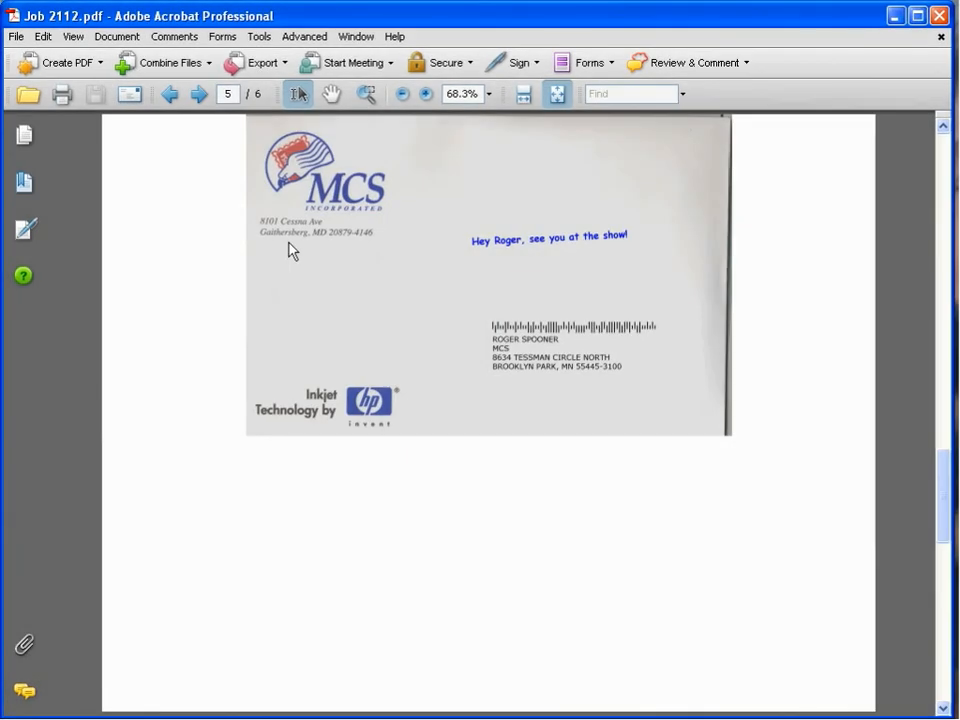